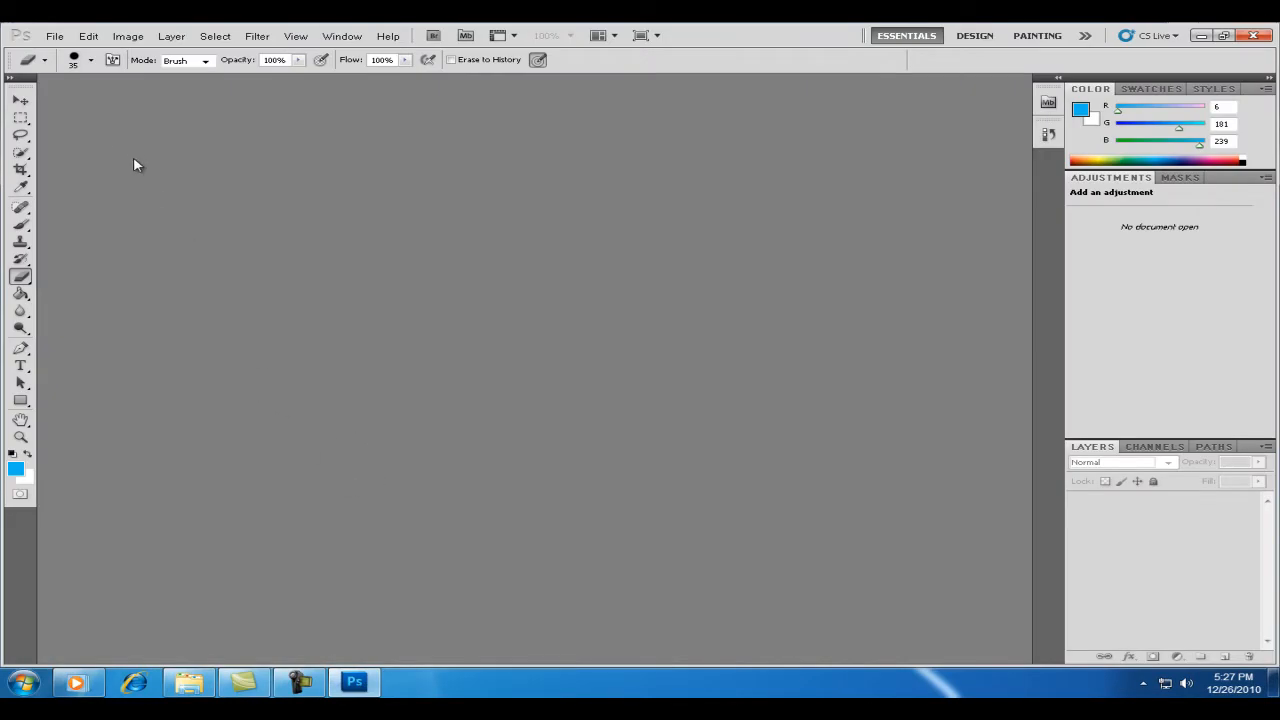
# - Start a new document and name it telefar1
pyautogui.click(54, 36)
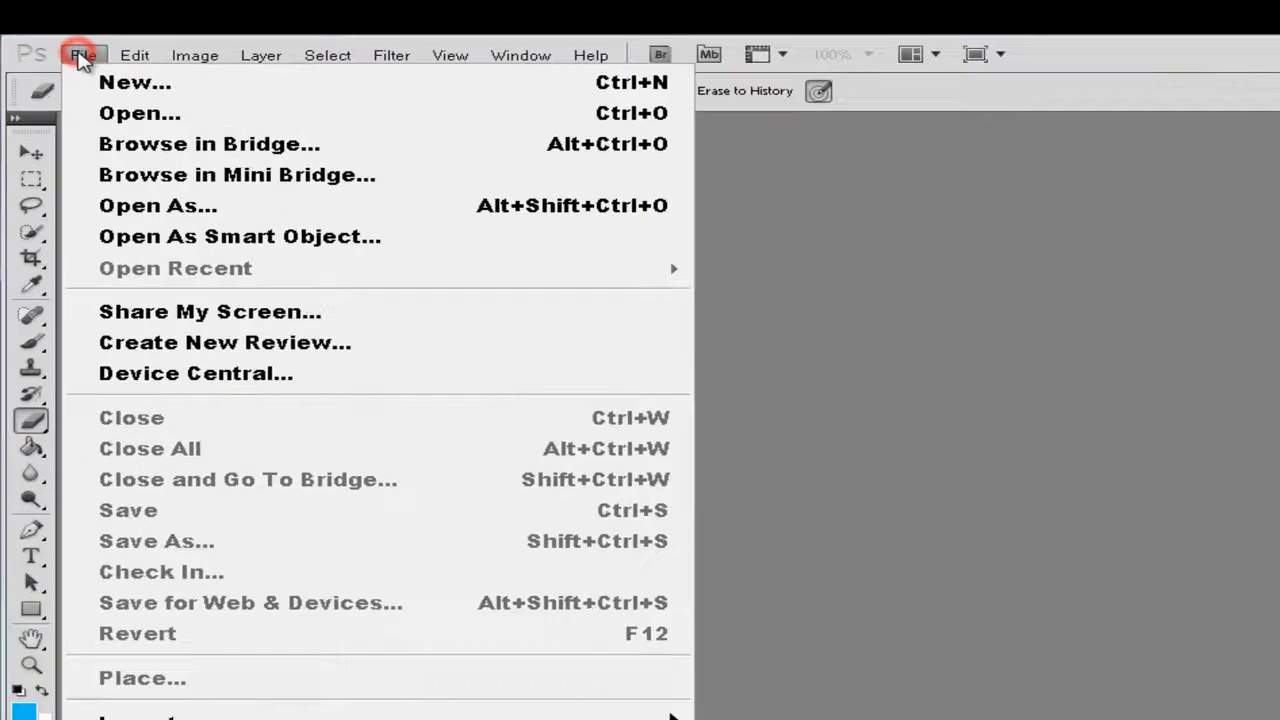
pyautogui.click(183, 143)
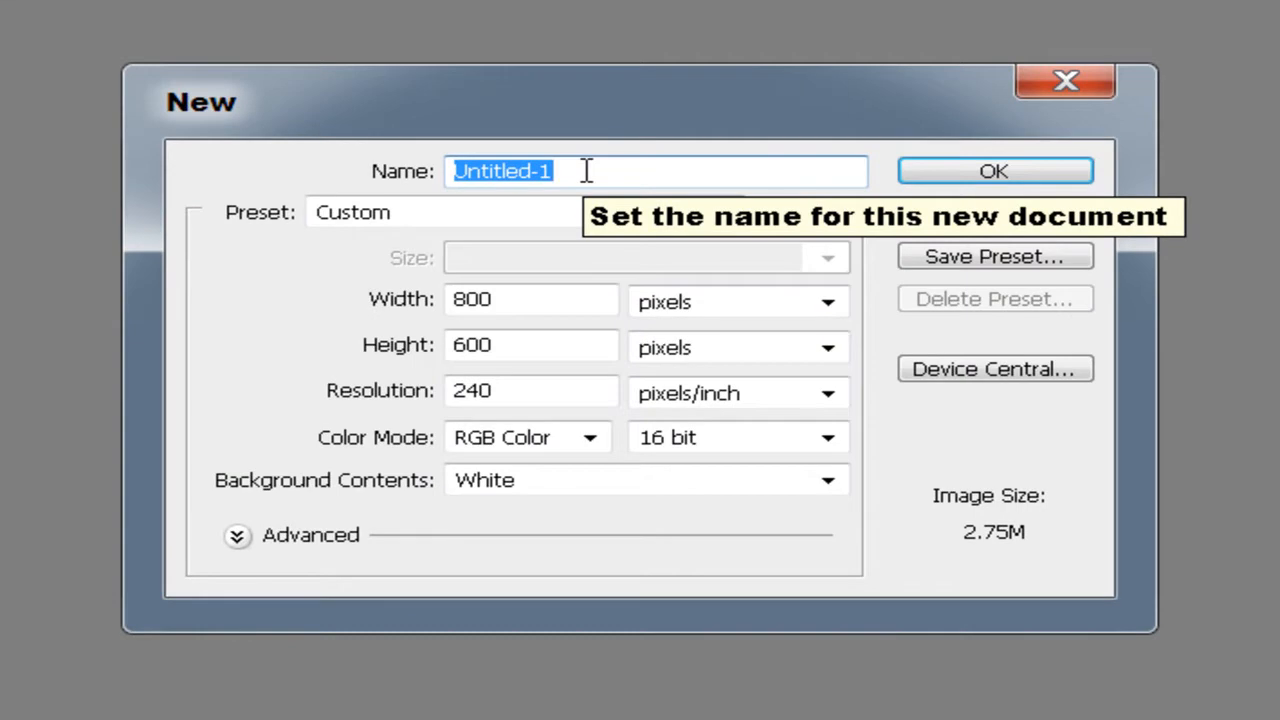
pyautogui.write('telefar1')
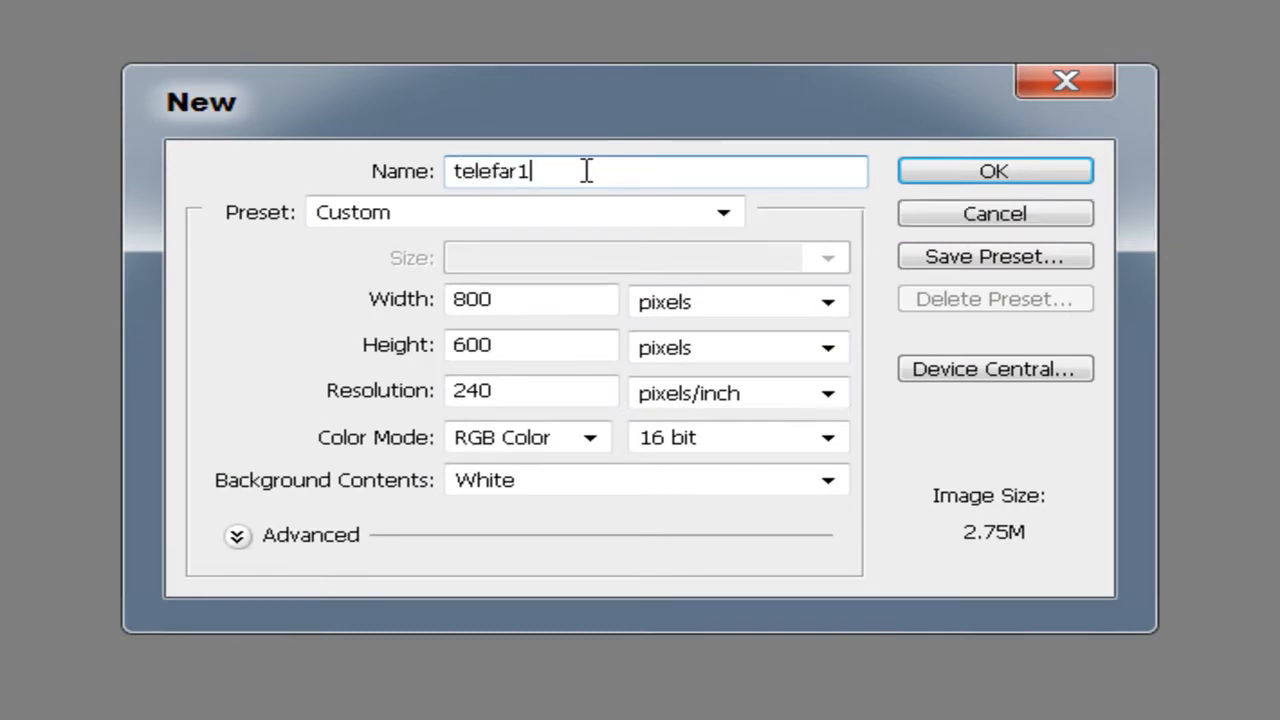
# - Choose the Web preset for the new document with a size of 800 x 600, measured in pixels
pyautogui.click(723, 214)
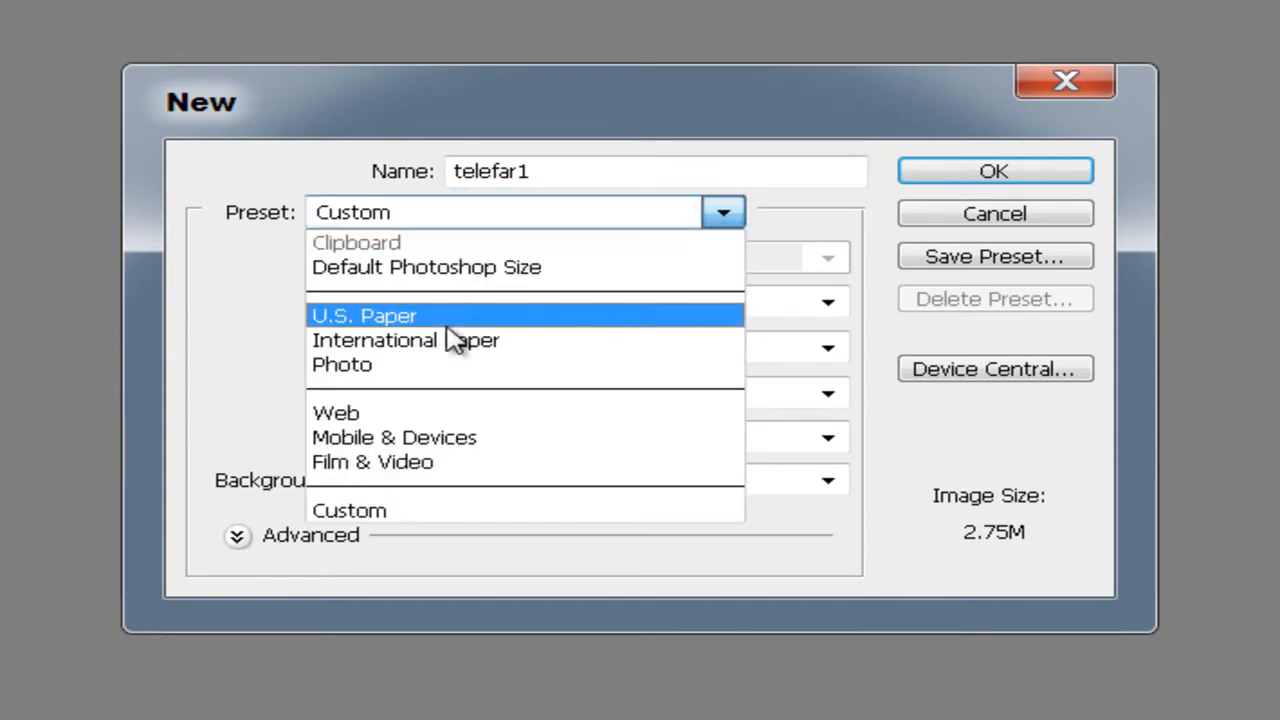
pyautogui.click(410, 420)
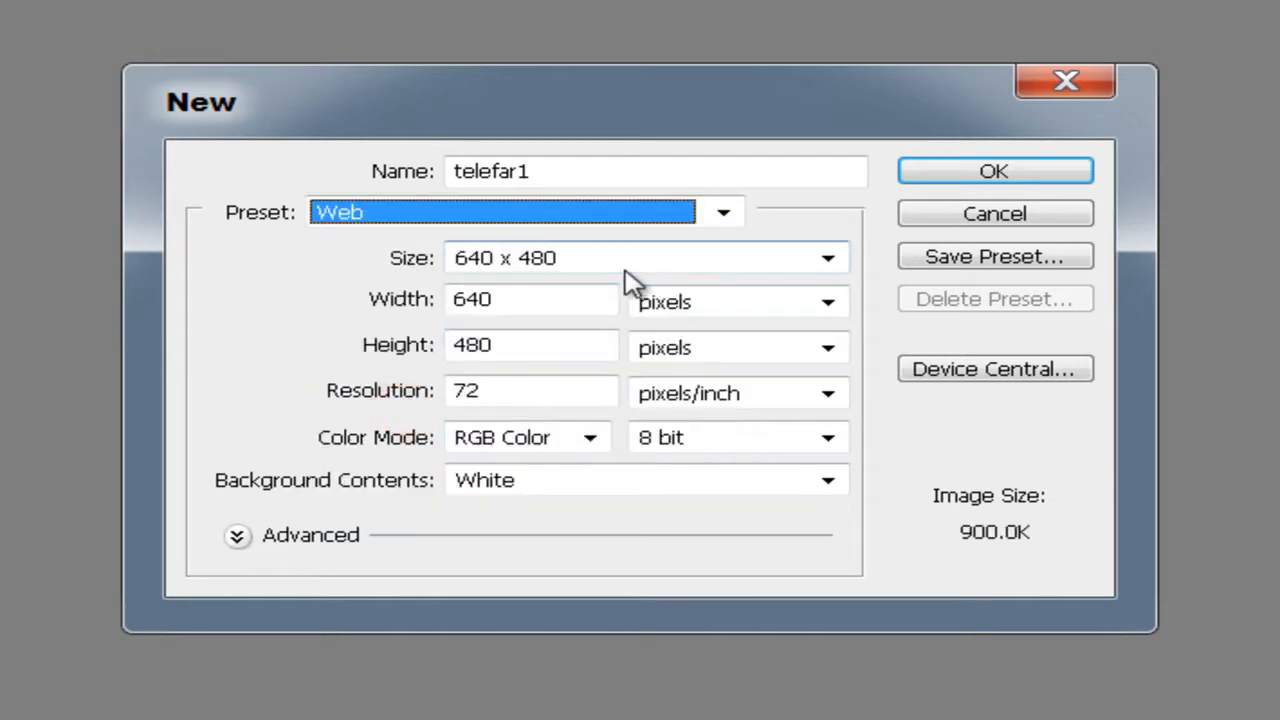
pyautogui.click(828, 258)
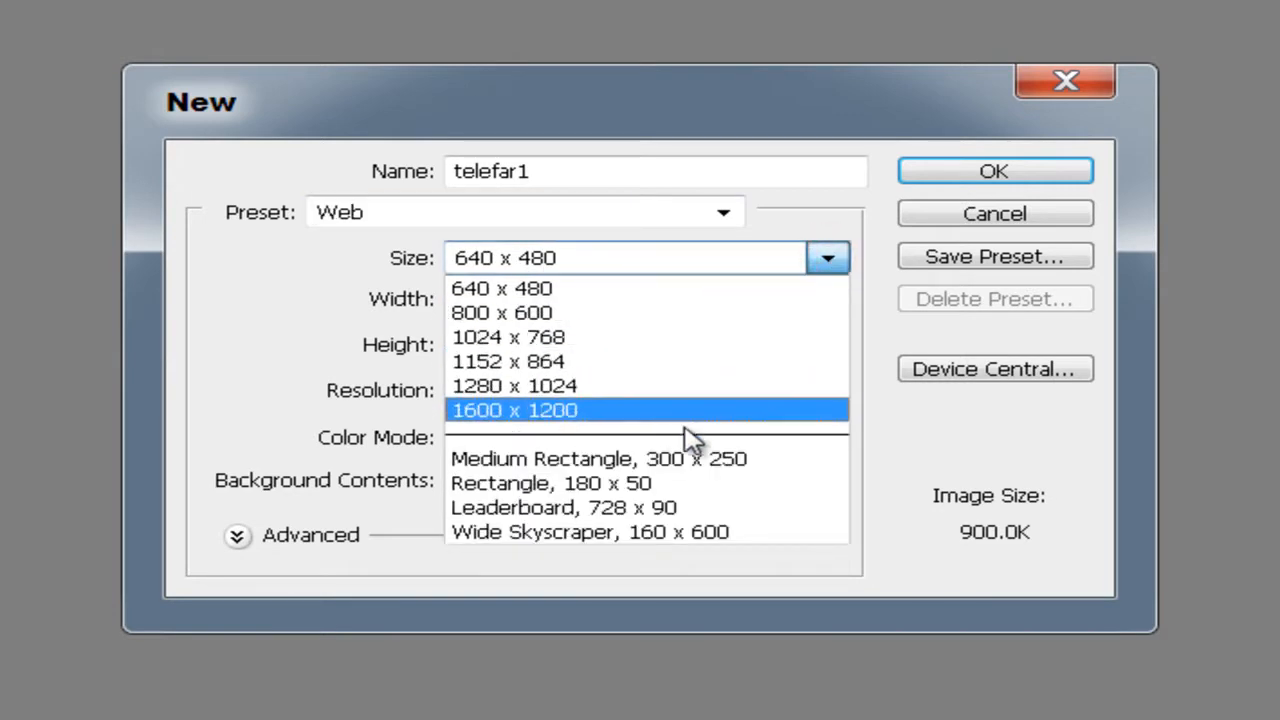
pyautogui.click(601, 318)
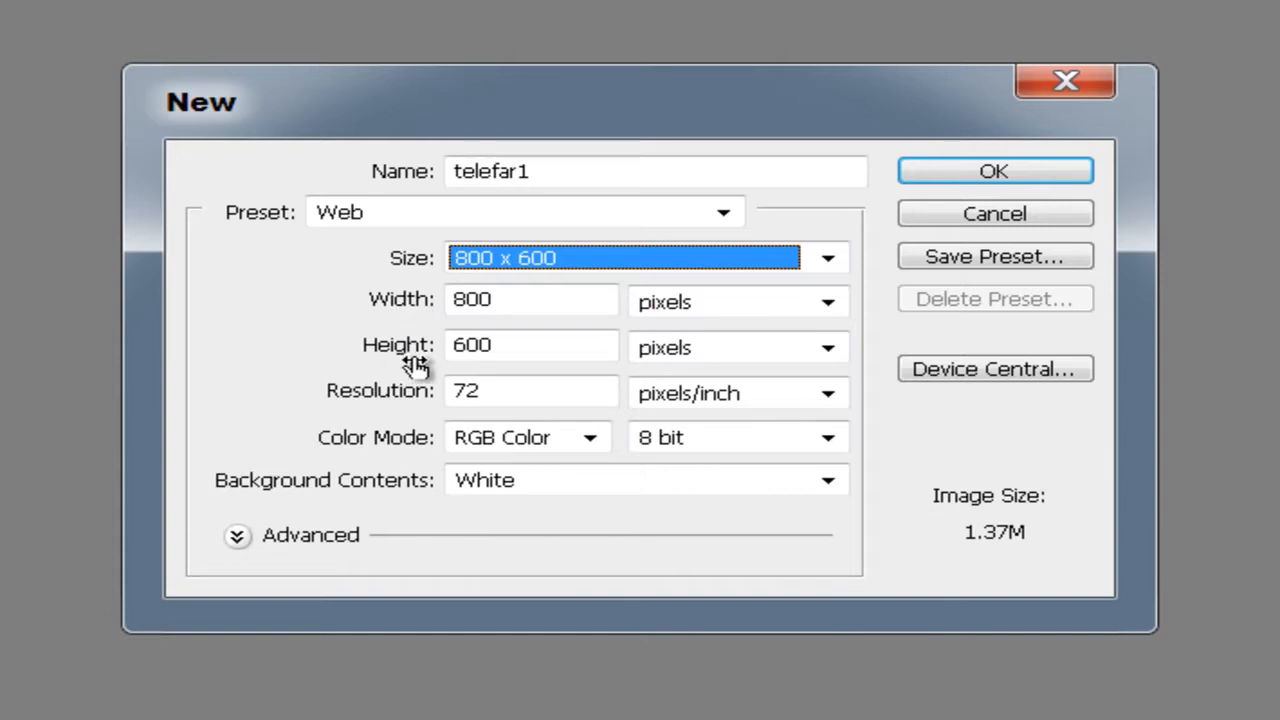
pyautogui.click(828, 304)
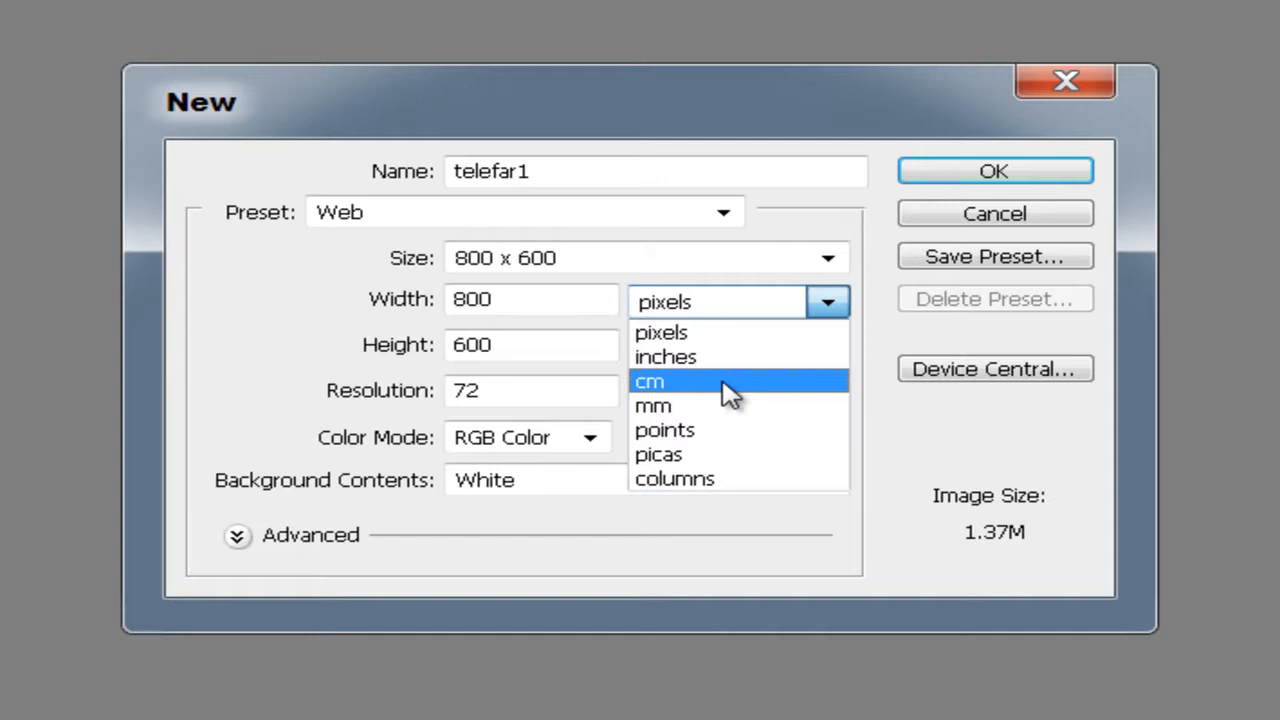
pyautogui.click(712, 334)
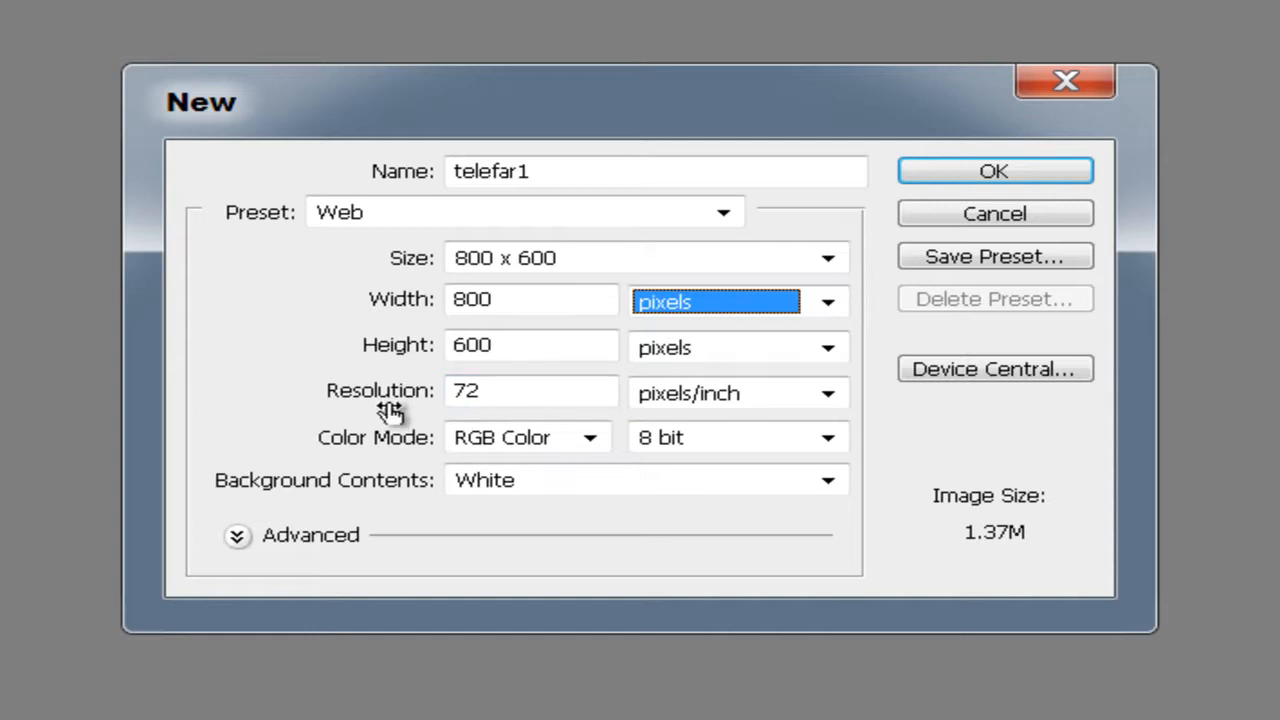
# - Set the new document's resolution to 240 pixels/inch
pyautogui.moveTo(377, 406); pyautogui.dragTo(420, 410)
pyautogui.click(472, 398)
pyautogui.click(514, 390)
pyautogui.click(516, 390)
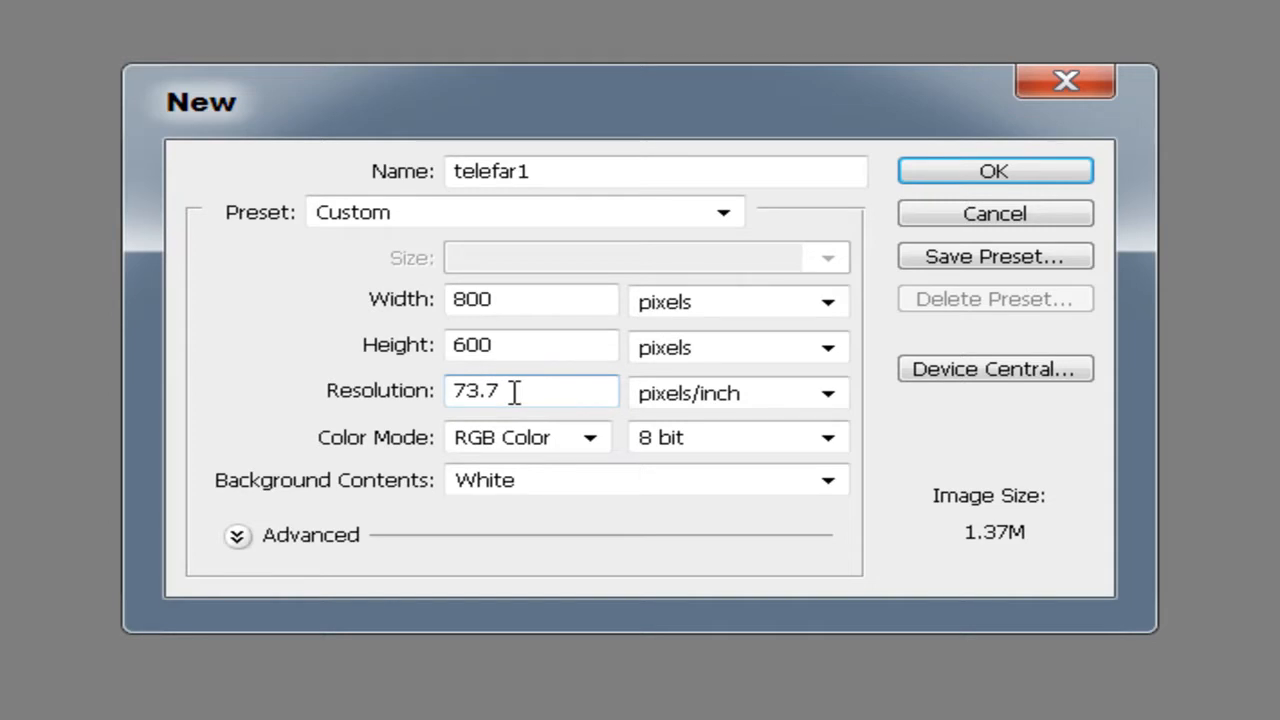
pyautogui.write('2')
pyautogui.click(509, 391)
pyautogui.moveTo(391, 400); pyautogui.dragTo(308, 400)
pyautogui.click(326, 395)
pyautogui.moveTo(535, 394); pyautogui.dragTo(445, 402)
pyautogui.write('240')
# - Set the document's color mode to RGB Color with a 16 bit depth
pyautogui.click(592, 443)
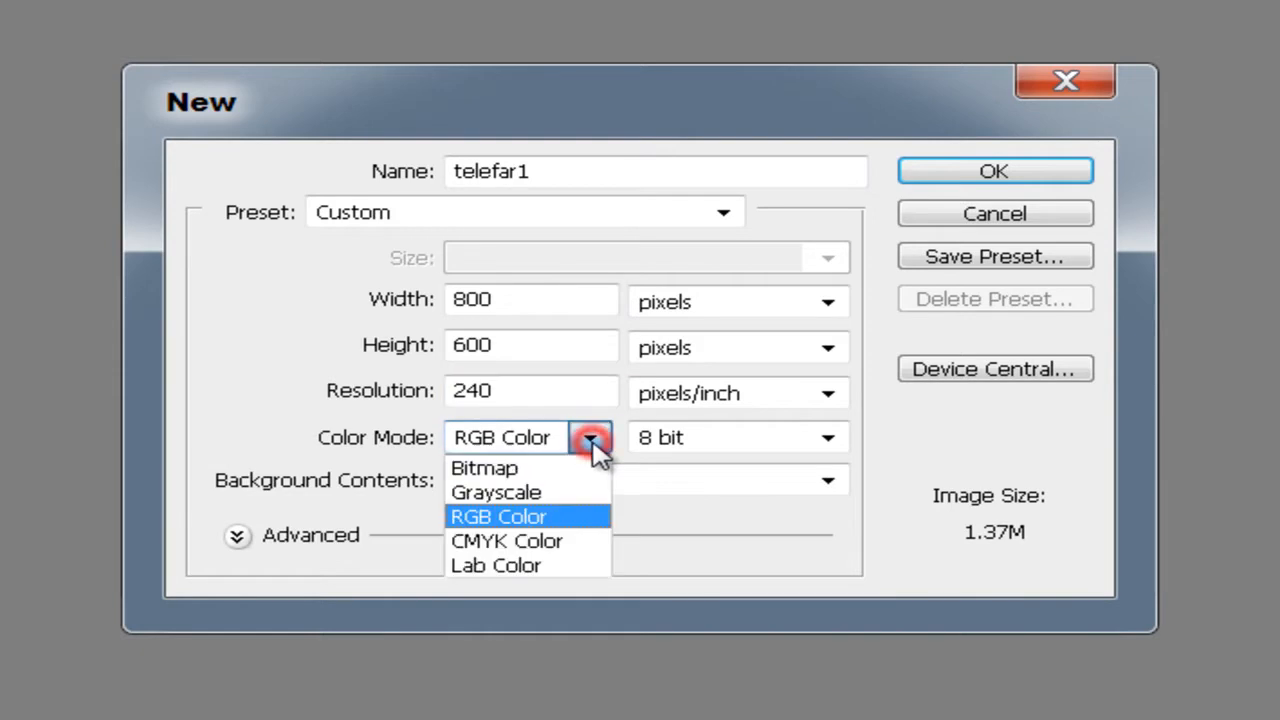
pyautogui.click(537, 518)
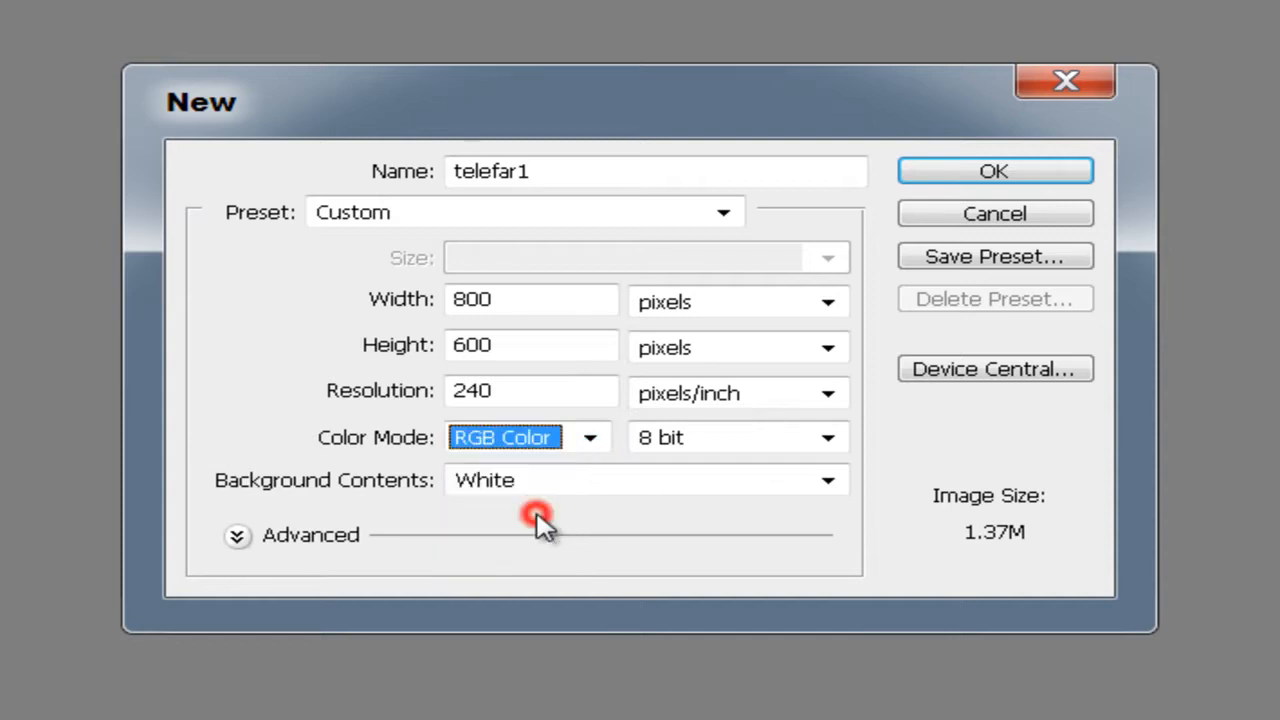
pyautogui.click(829, 440)
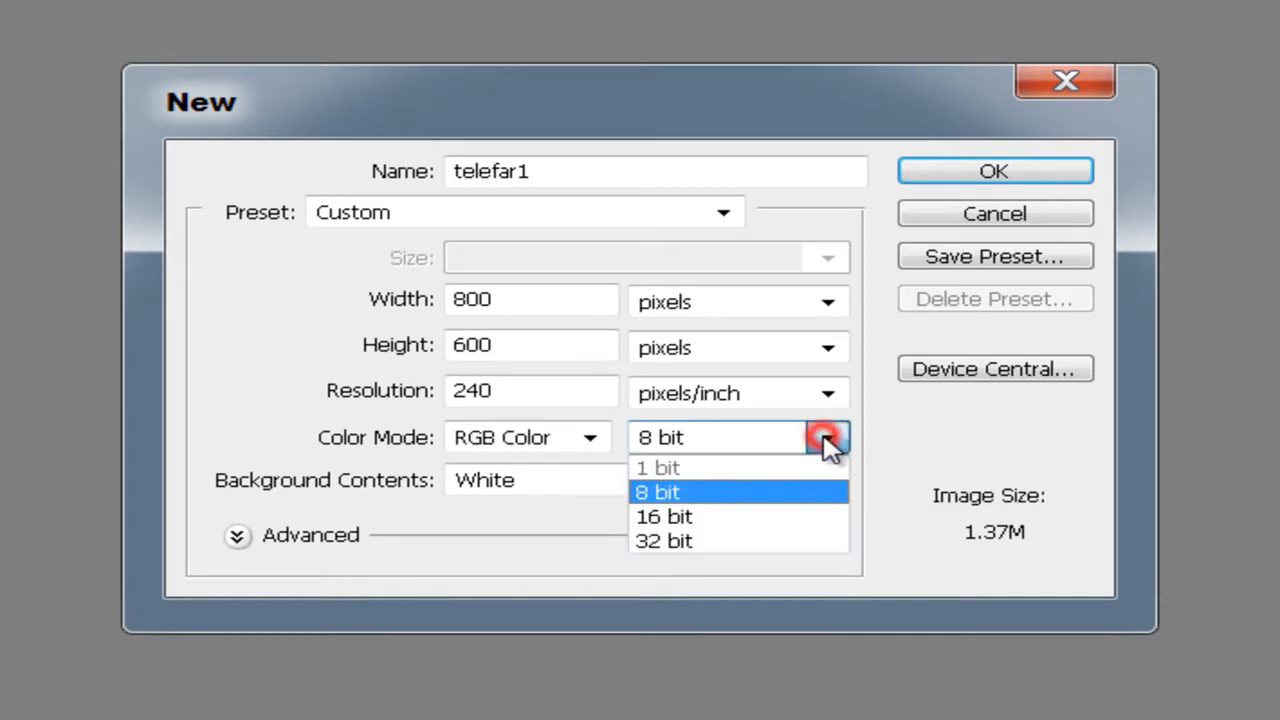
pyautogui.click(697, 528)
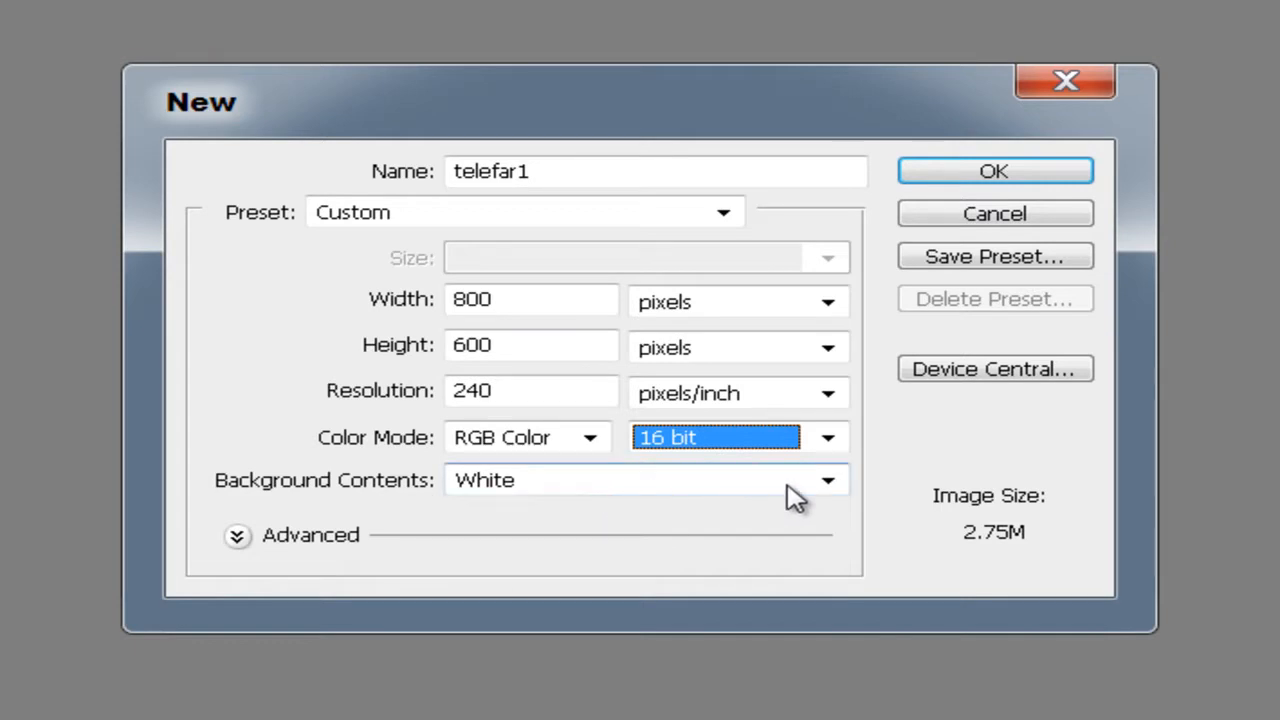
# - Set the background contents to White, check the advanced options, and create the document
pyautogui.click(829, 481)
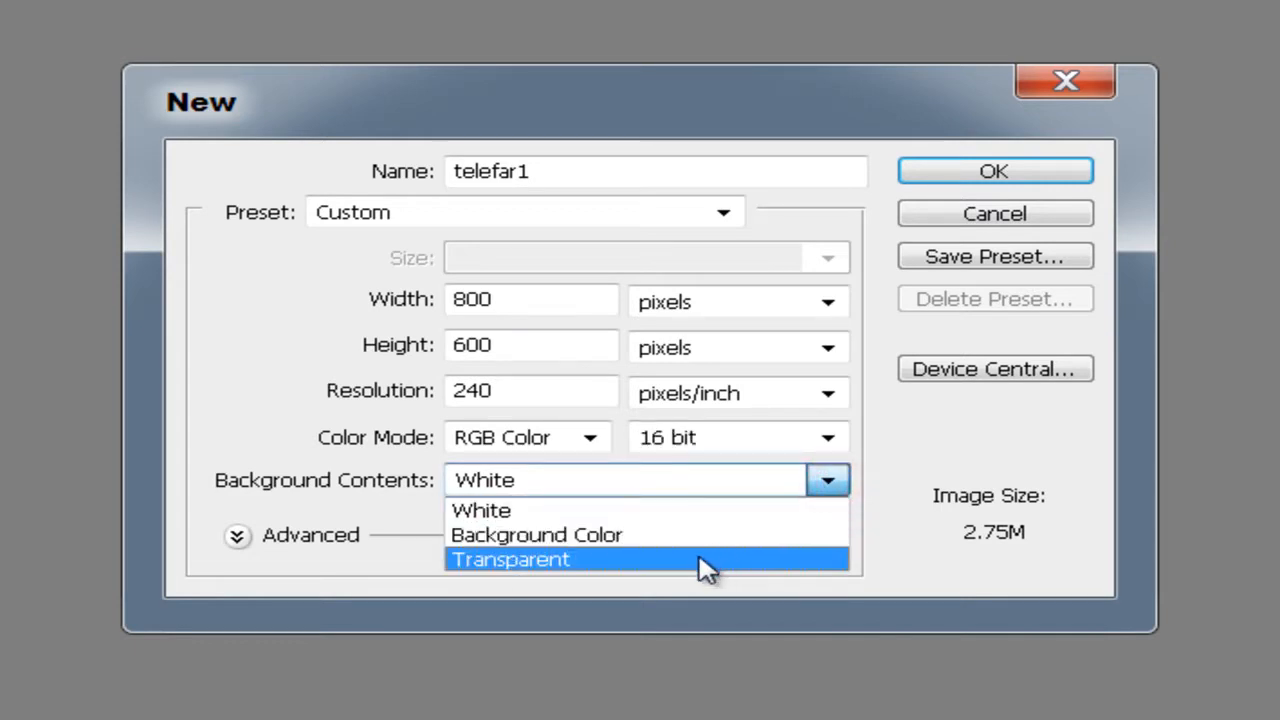
pyautogui.click(494, 512)
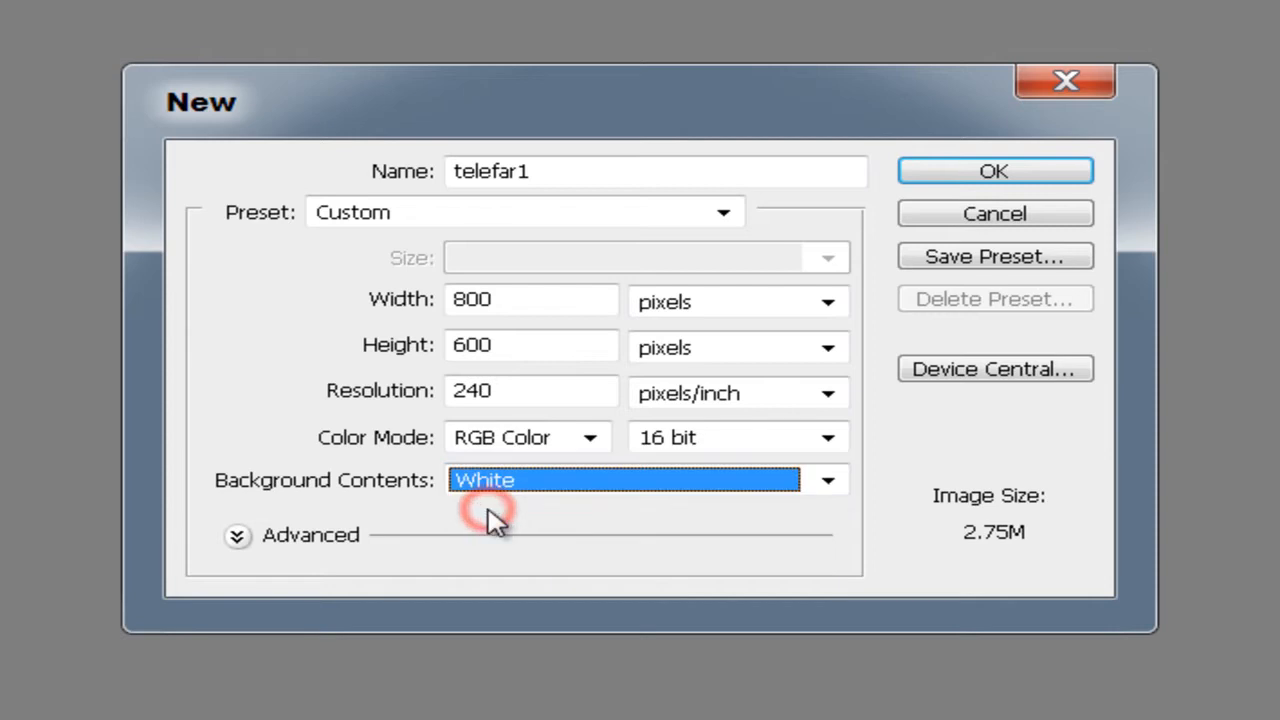
pyautogui.click(240, 541)
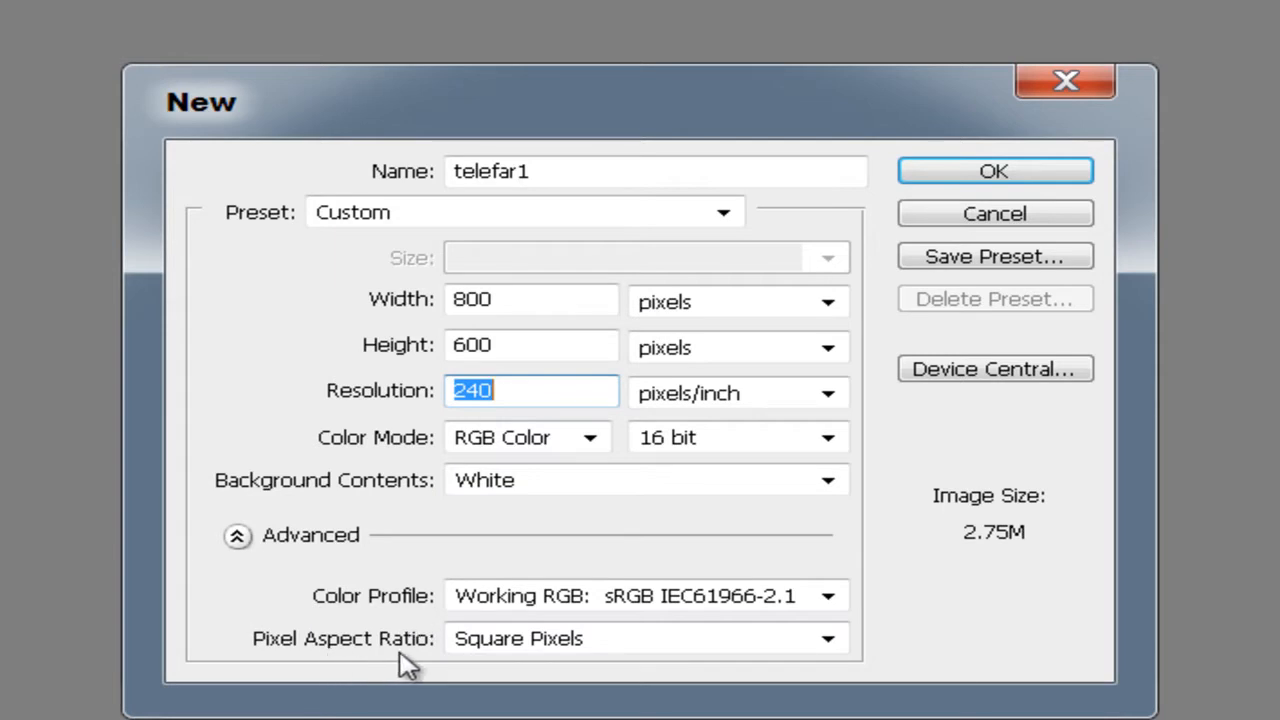
pyautogui.click(236, 537)
pyautogui.click(1012, 176)
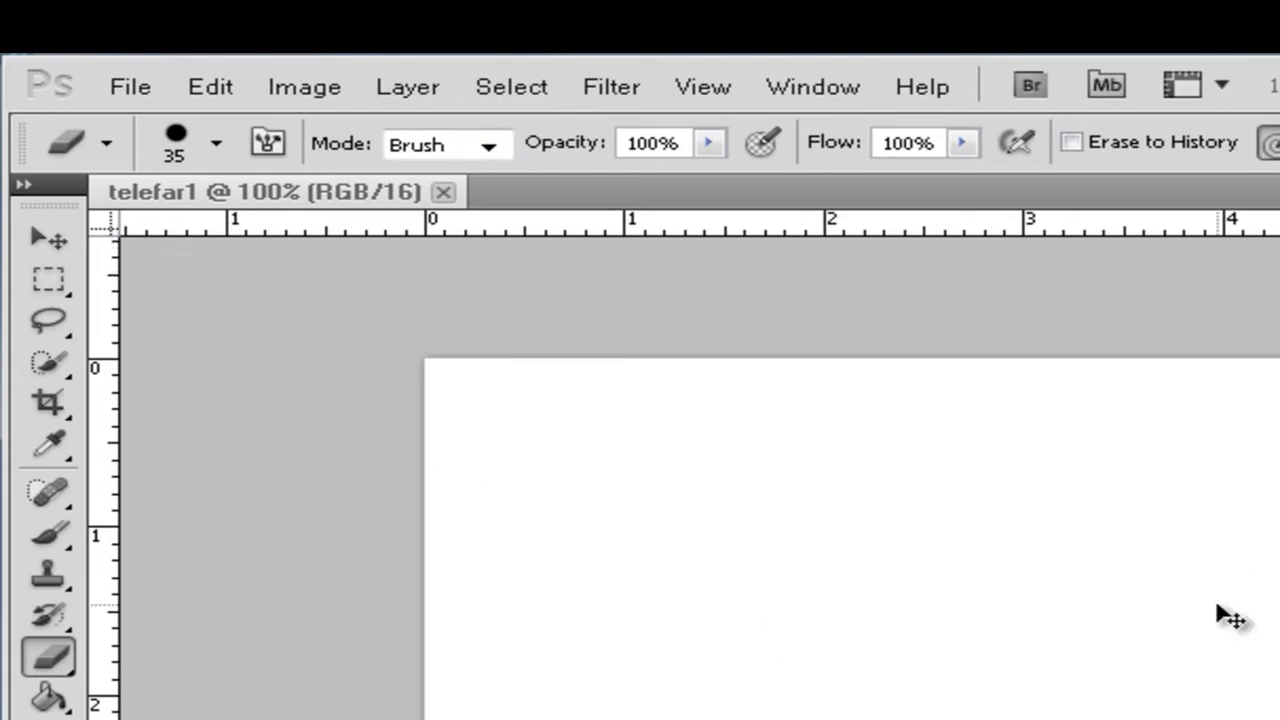
# - Toggle the document rulers off and on twice
pyautogui.hotkey('ctrl', 'r')
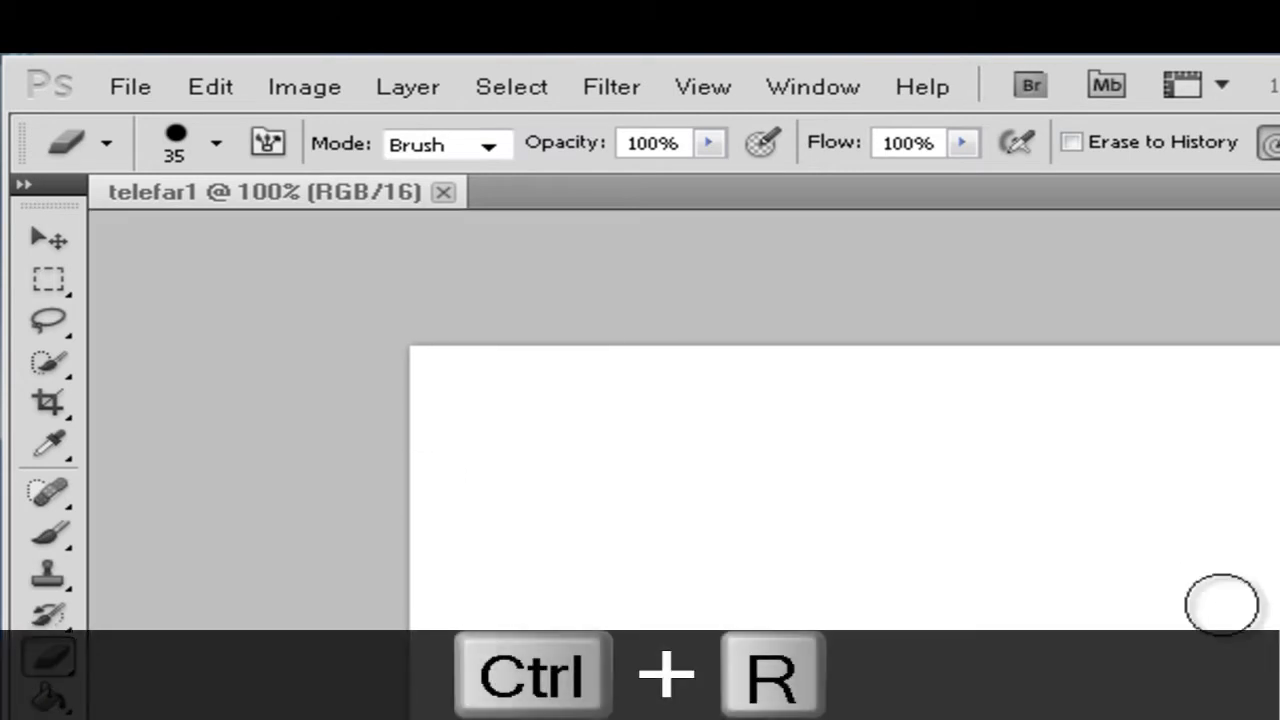
pyautogui.hotkey('ctrl', 'r')
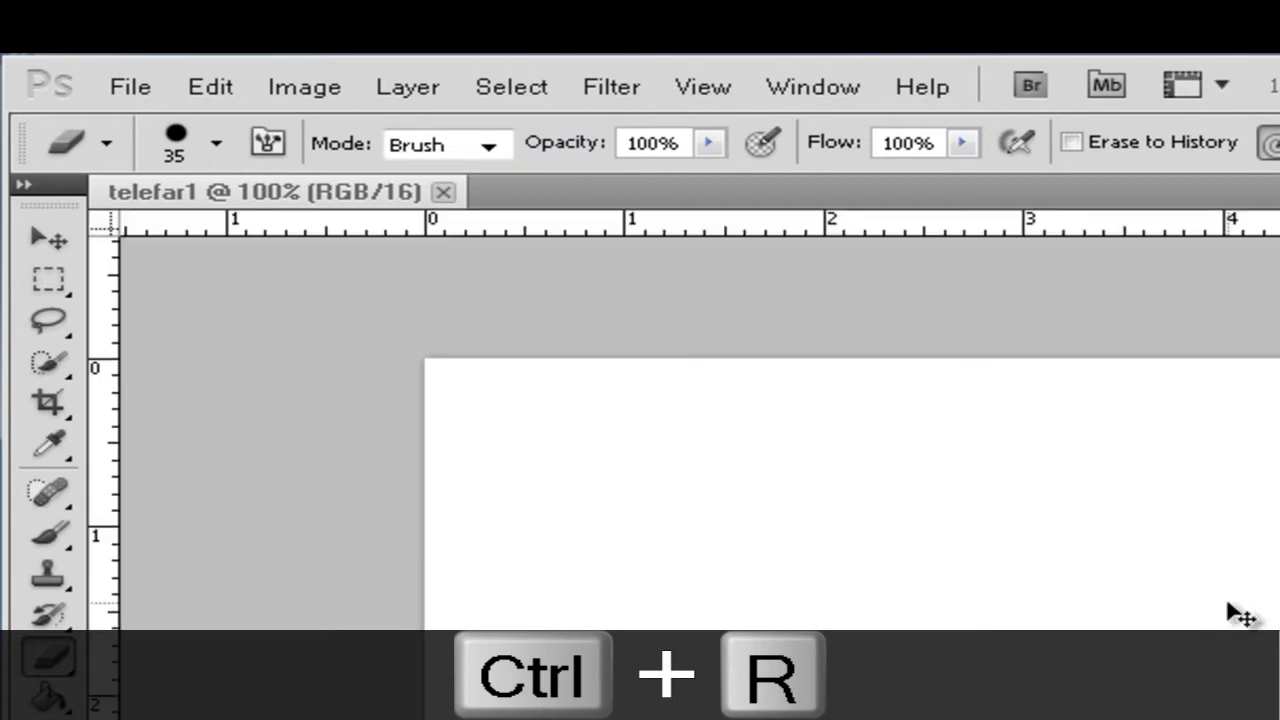
pyautogui.hotkey('ctrl', 'r')
pyautogui.hotkey('ctrl', 'r')
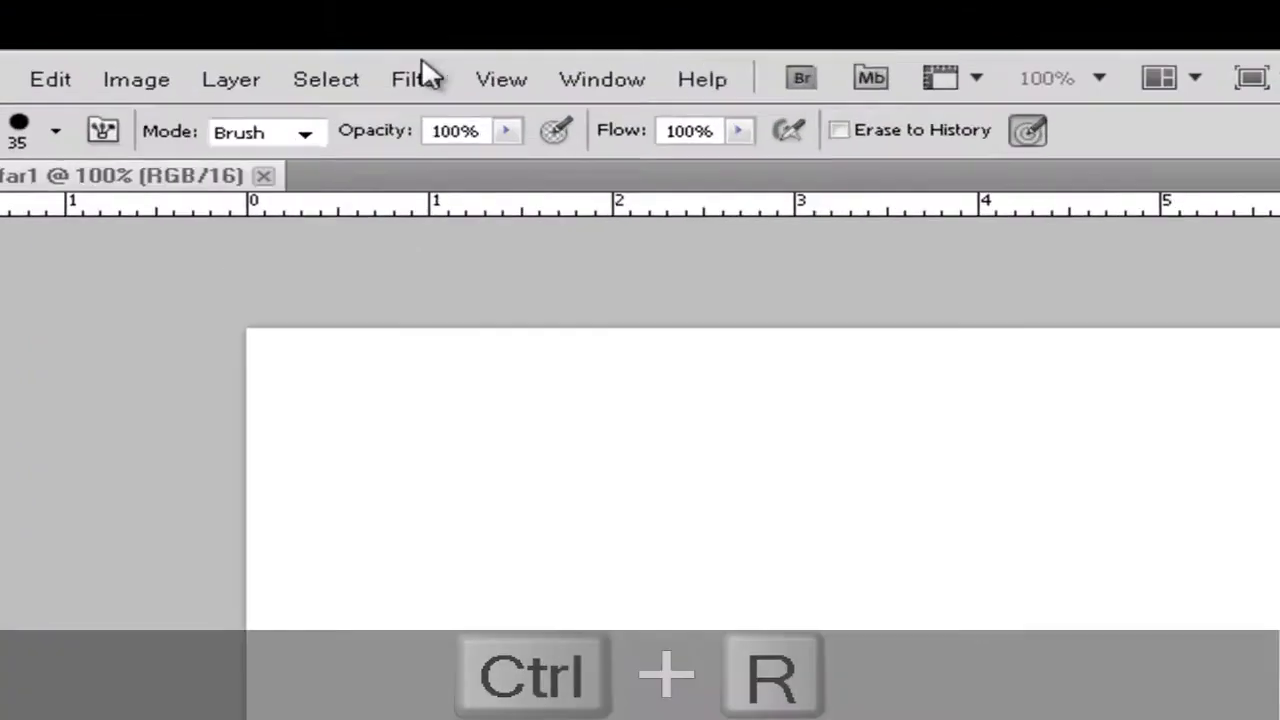
# - Hide the rulers around the canvas
pyautogui.click(501, 79)
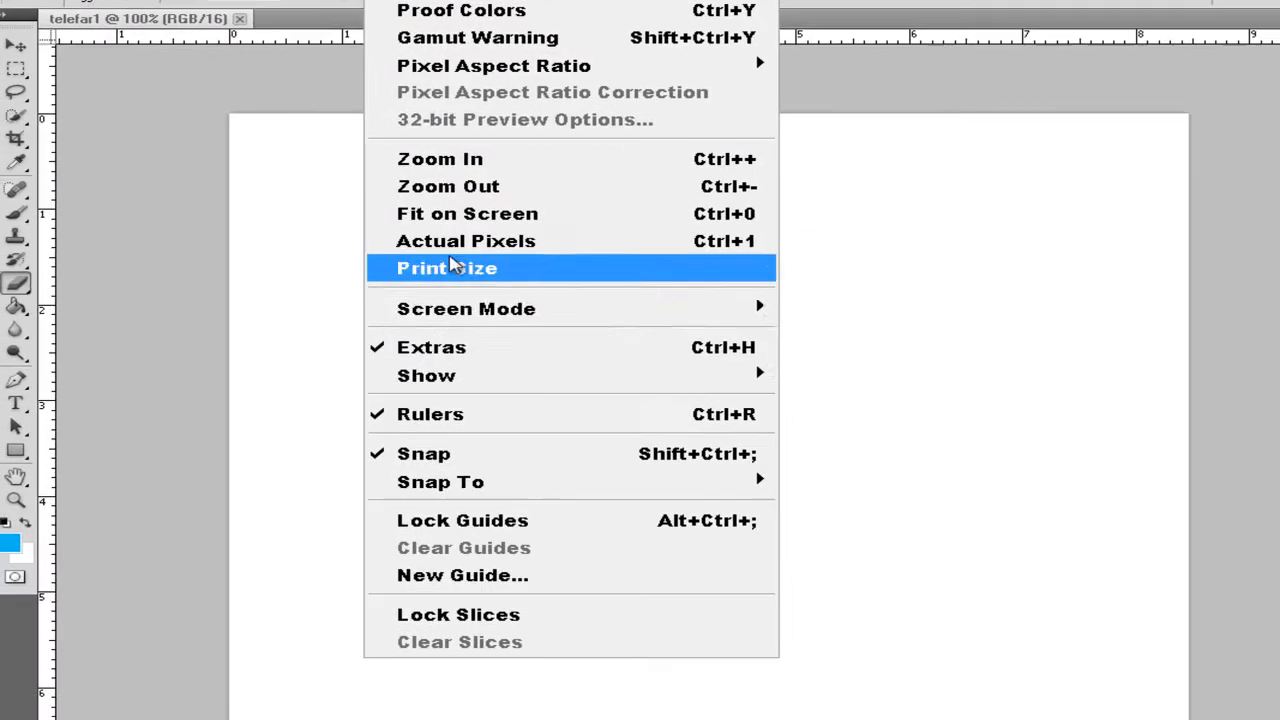
pyautogui.click(491, 415)
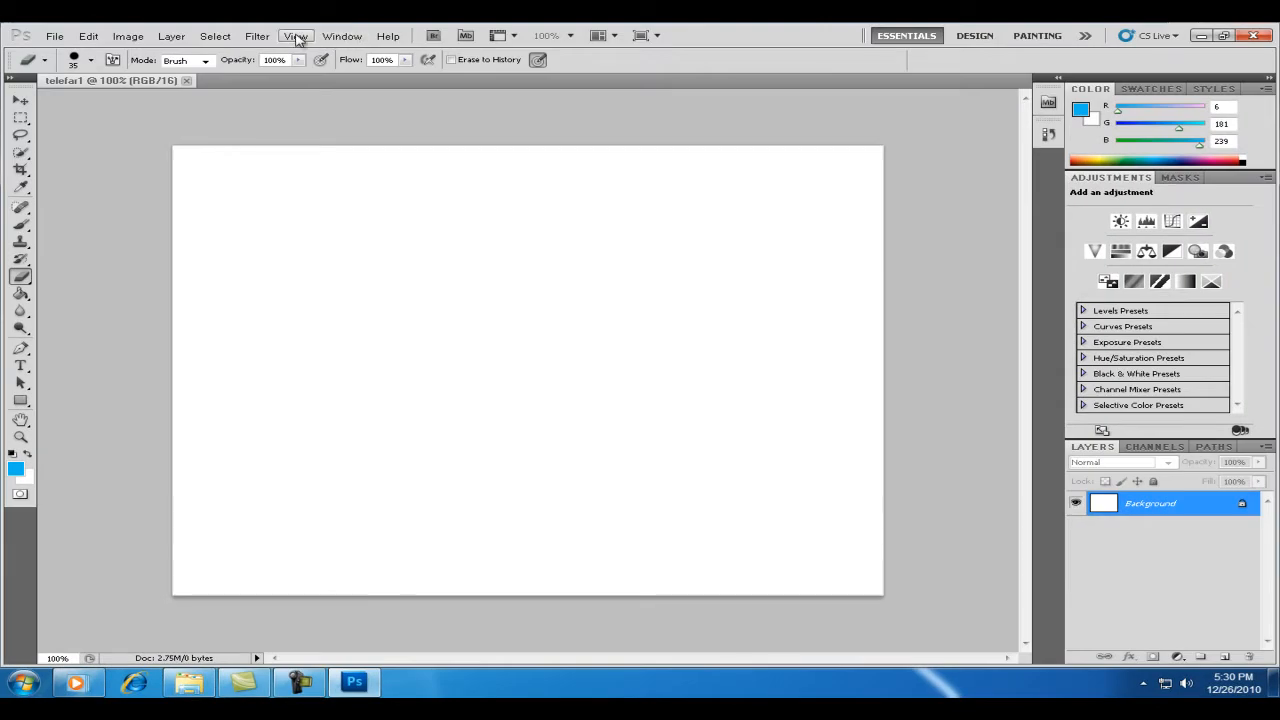
pyautogui.click(295, 36)
pyautogui.click(64, 304)
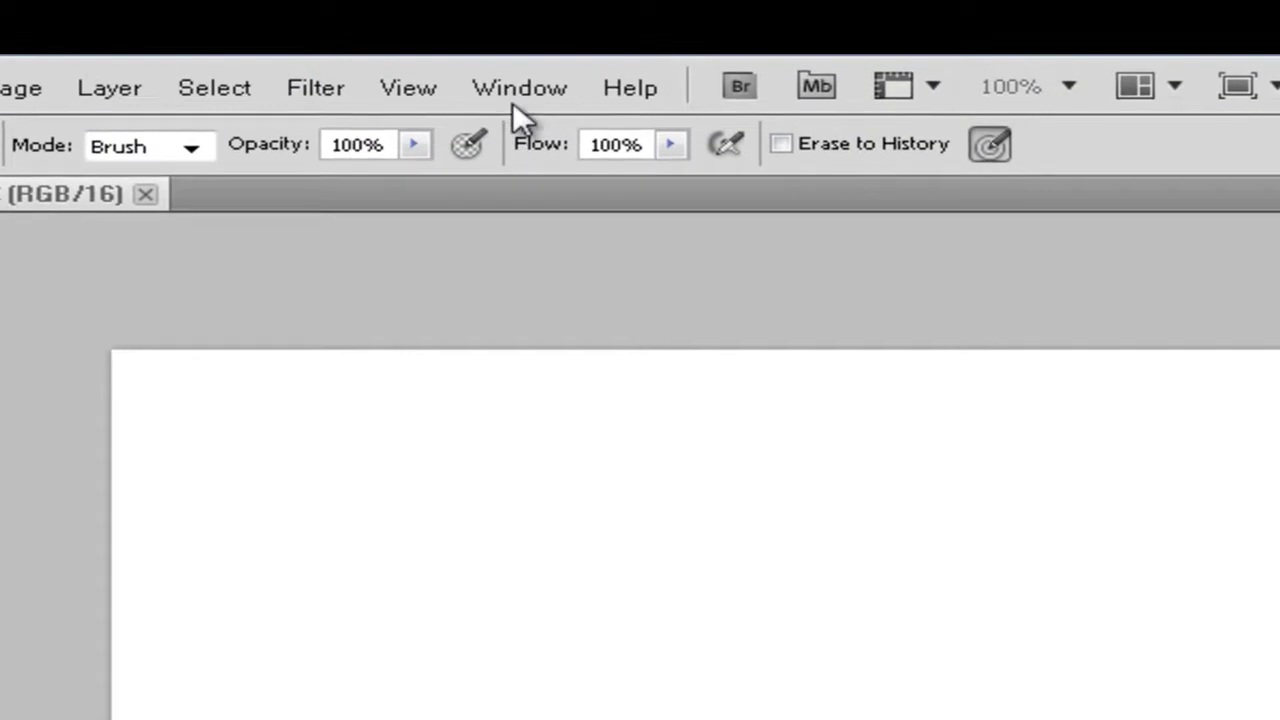
# - Hide the Layers panel and show it again
pyautogui.click(341, 36)
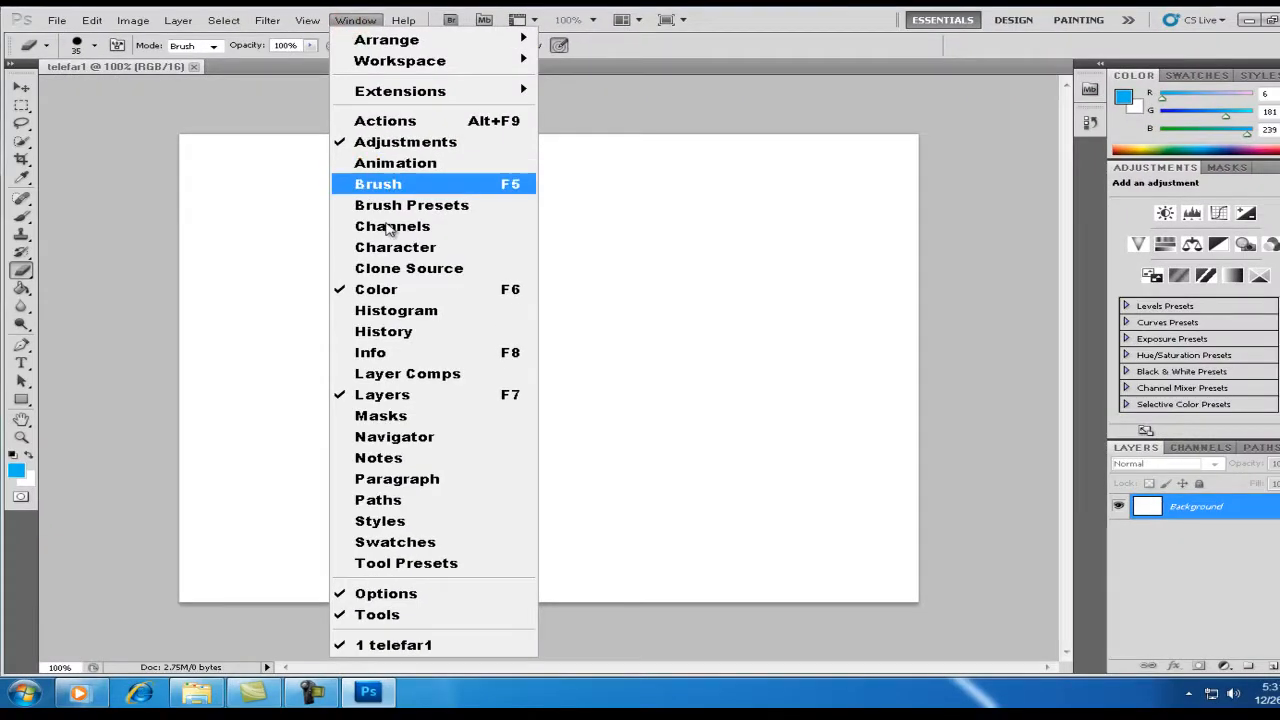
pyautogui.click(382, 394)
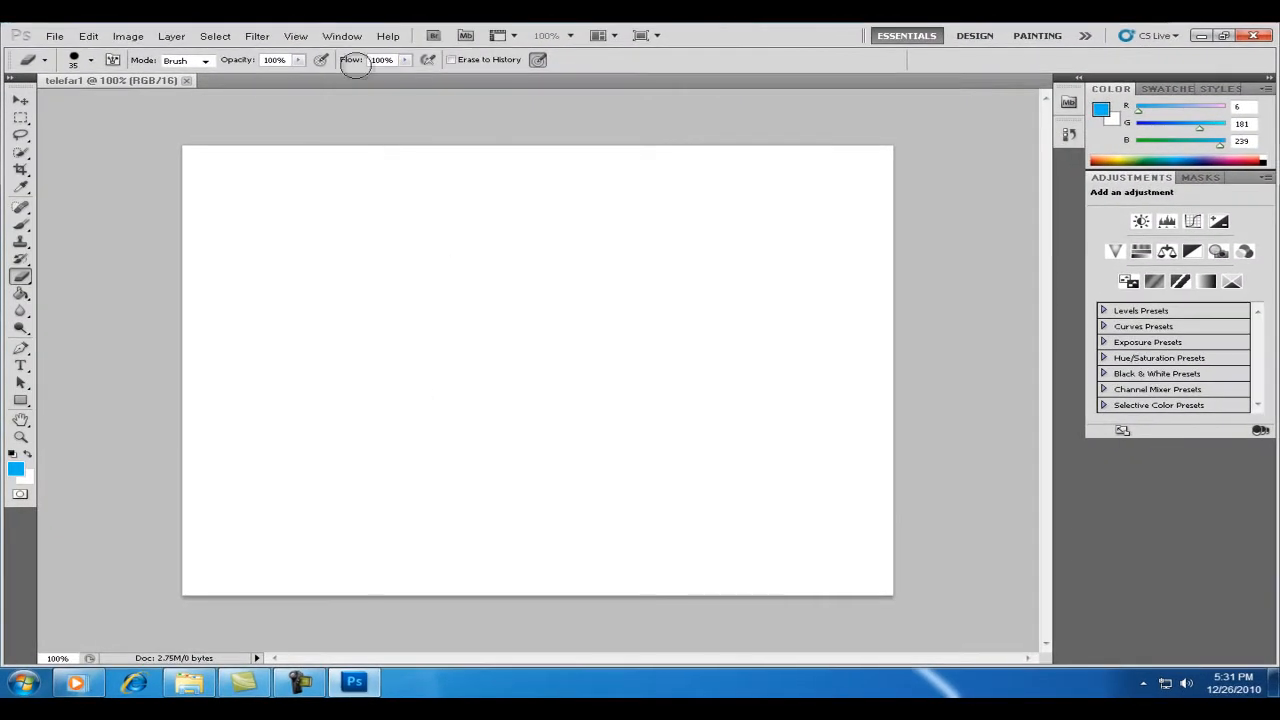
pyautogui.click(341, 36)
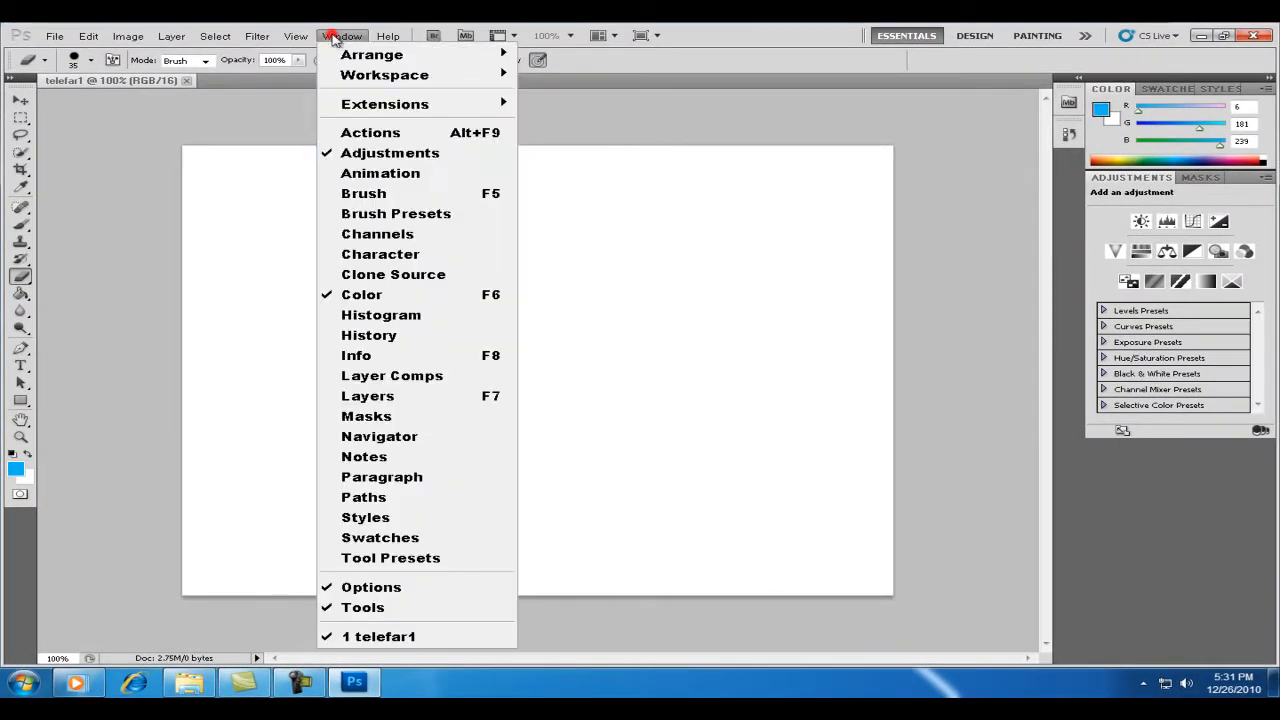
pyautogui.click(396, 398)
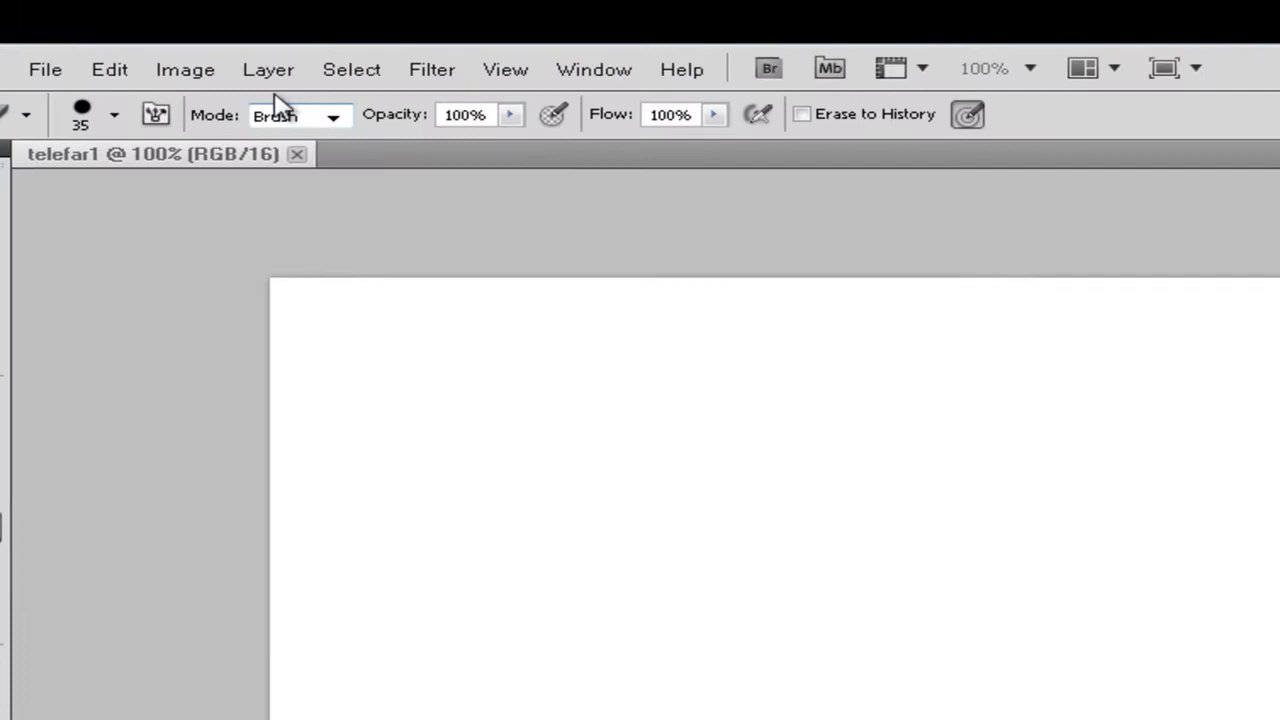
# - Create a new layer named 1 with an Orange colour label, Normal mode and 100% opacity
pyautogui.click(171, 36)
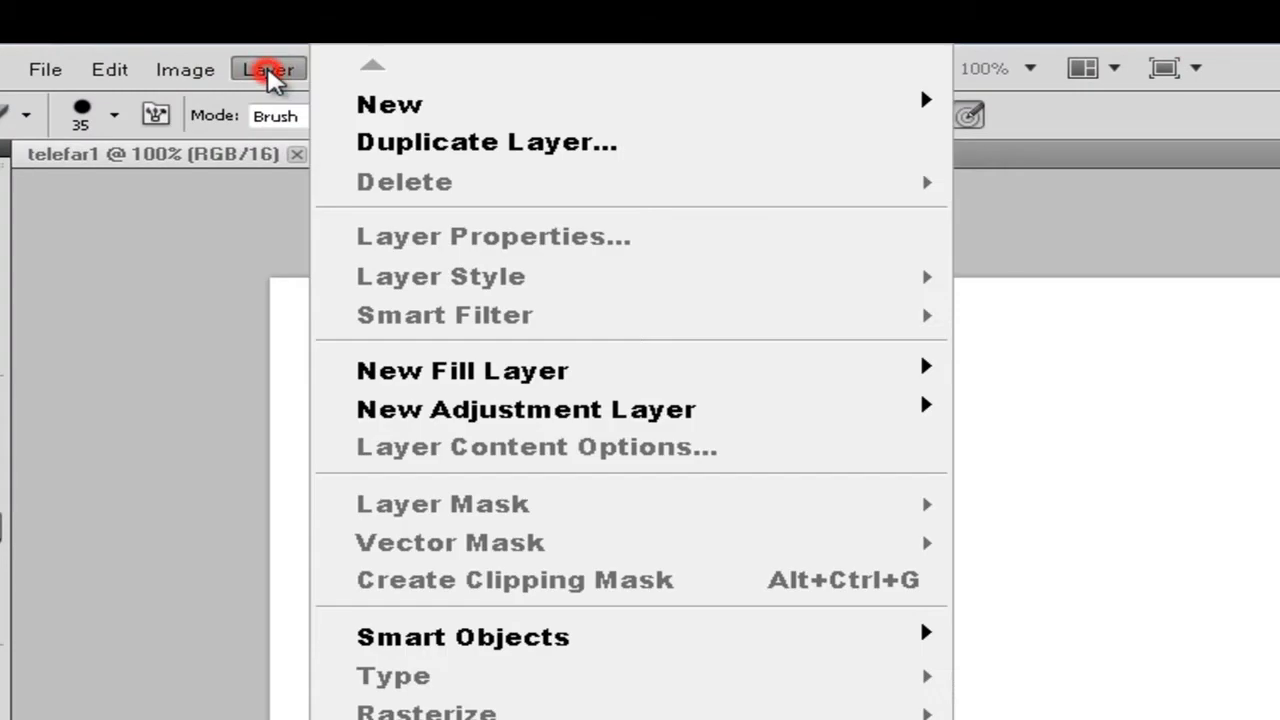
pyautogui.moveTo(365, 108)
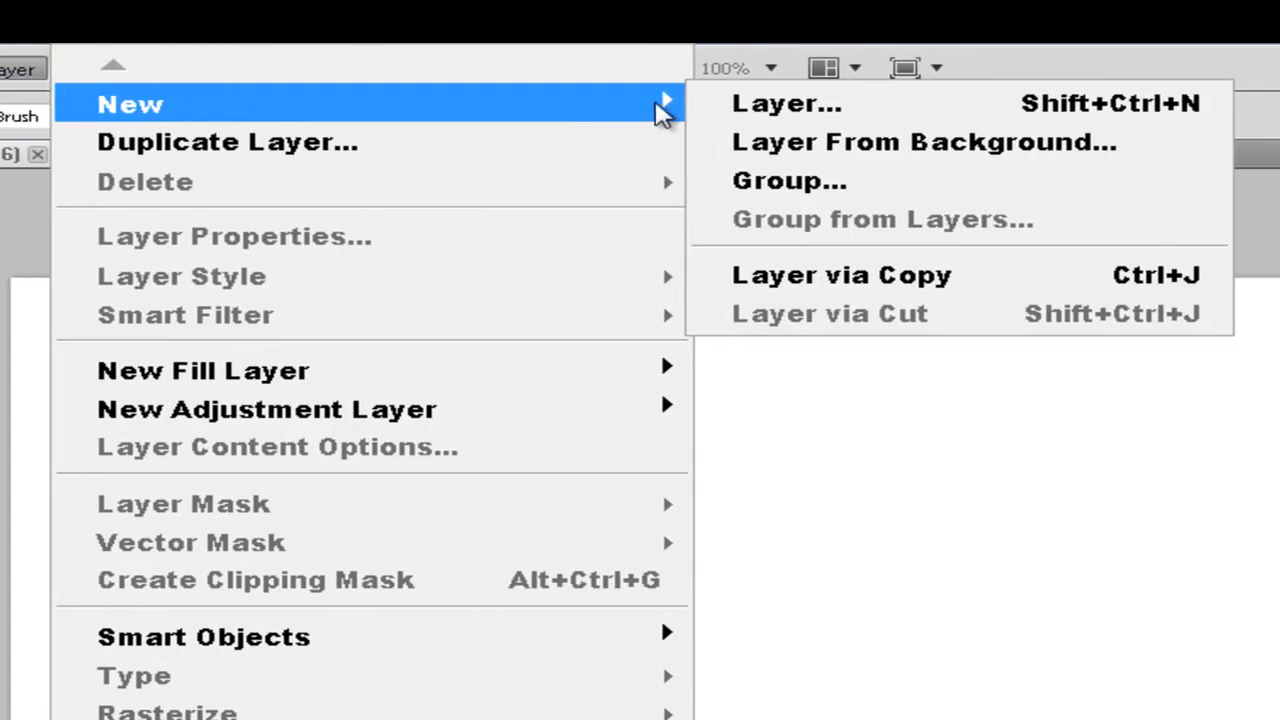
pyautogui.click(804, 105)
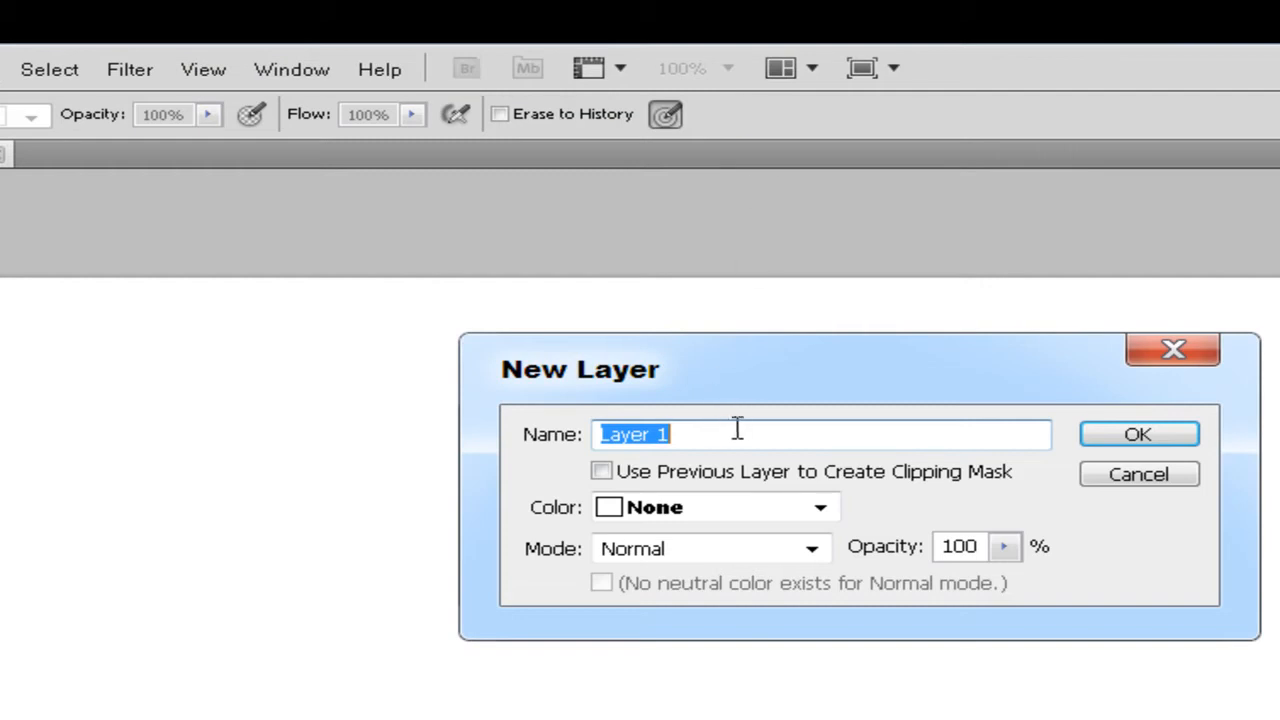
pyautogui.moveTo(768, 372); pyautogui.dragTo(692, 448)
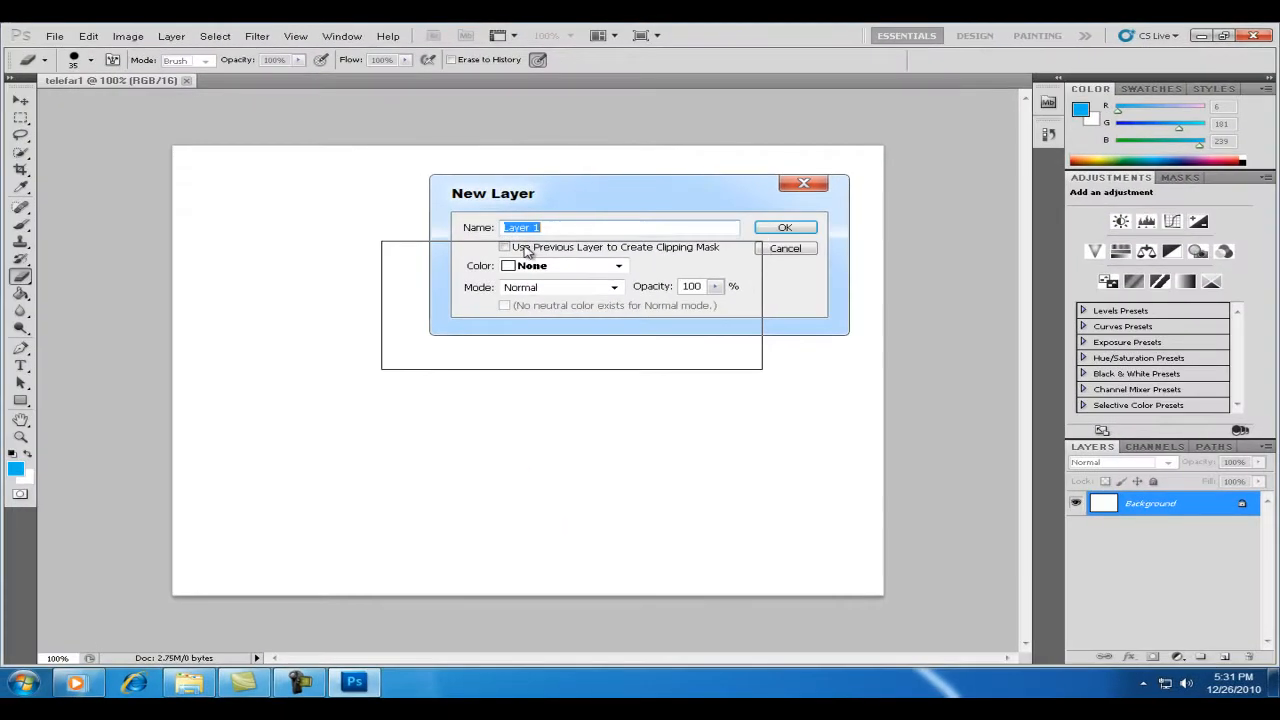
pyautogui.moveTo(553, 238); pyautogui.dragTo(583, 203)
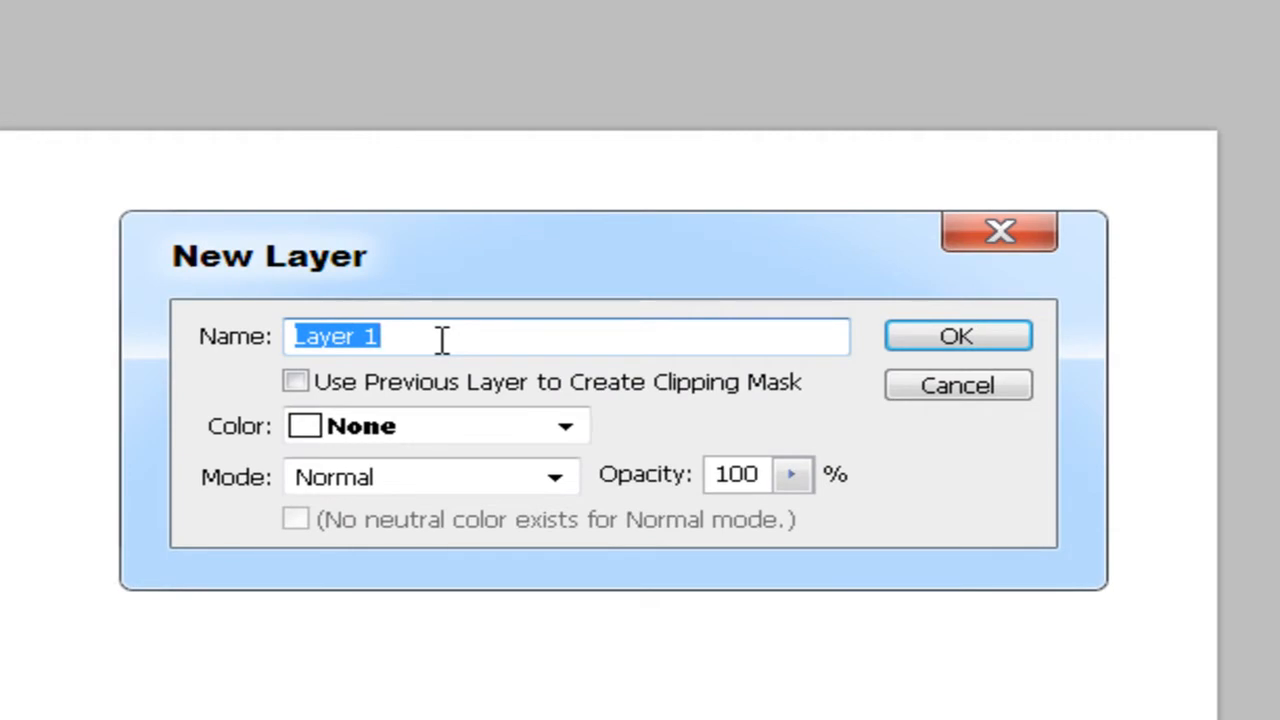
pyautogui.write('1')
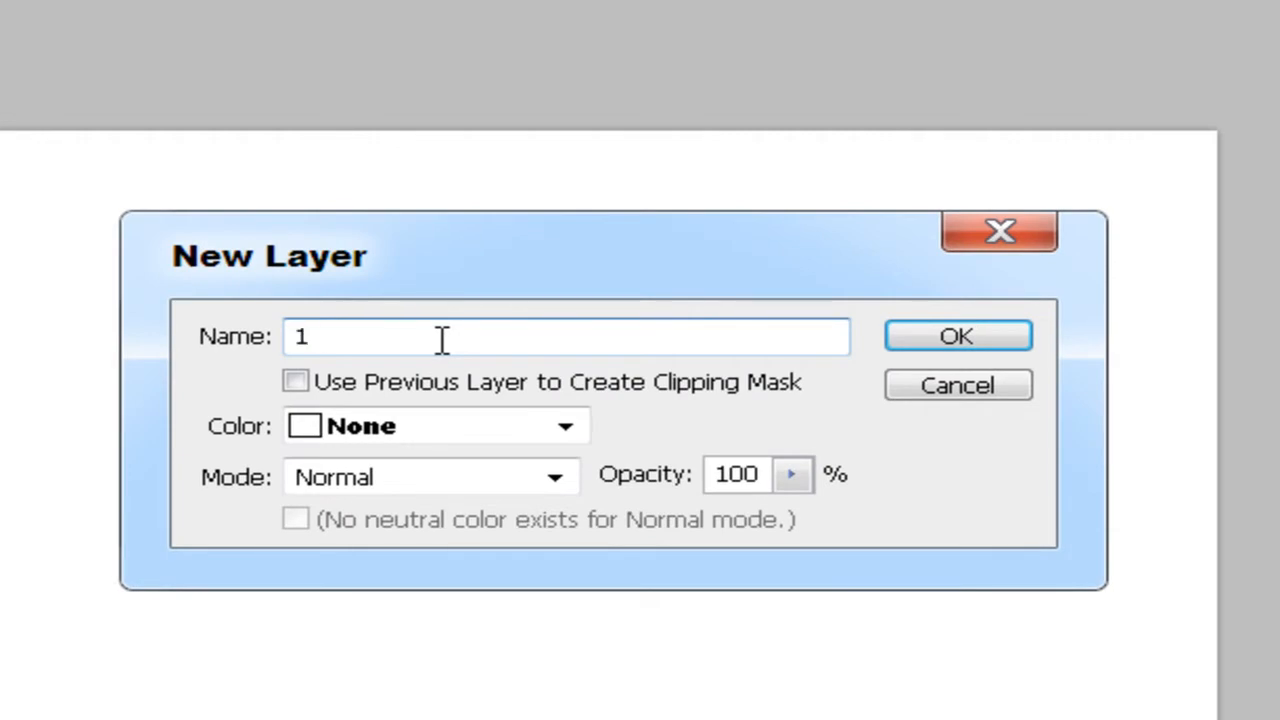
pyautogui.click(568, 425)
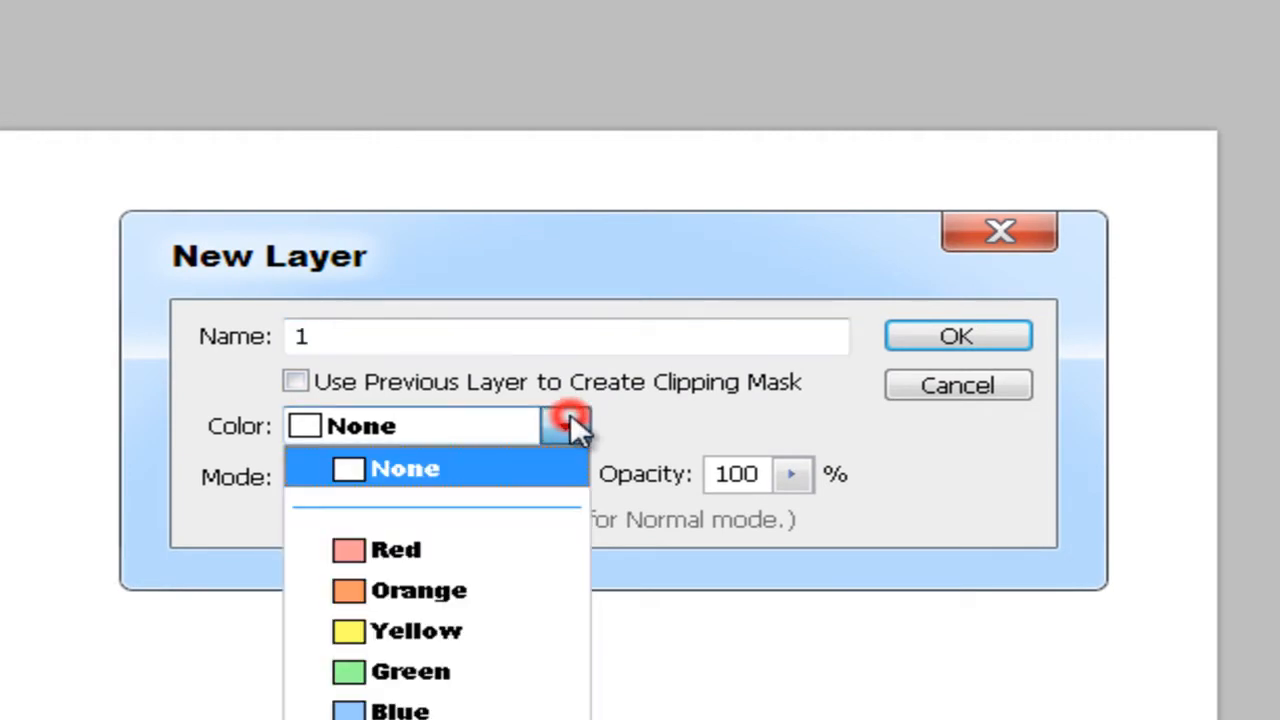
pyautogui.click(398, 596)
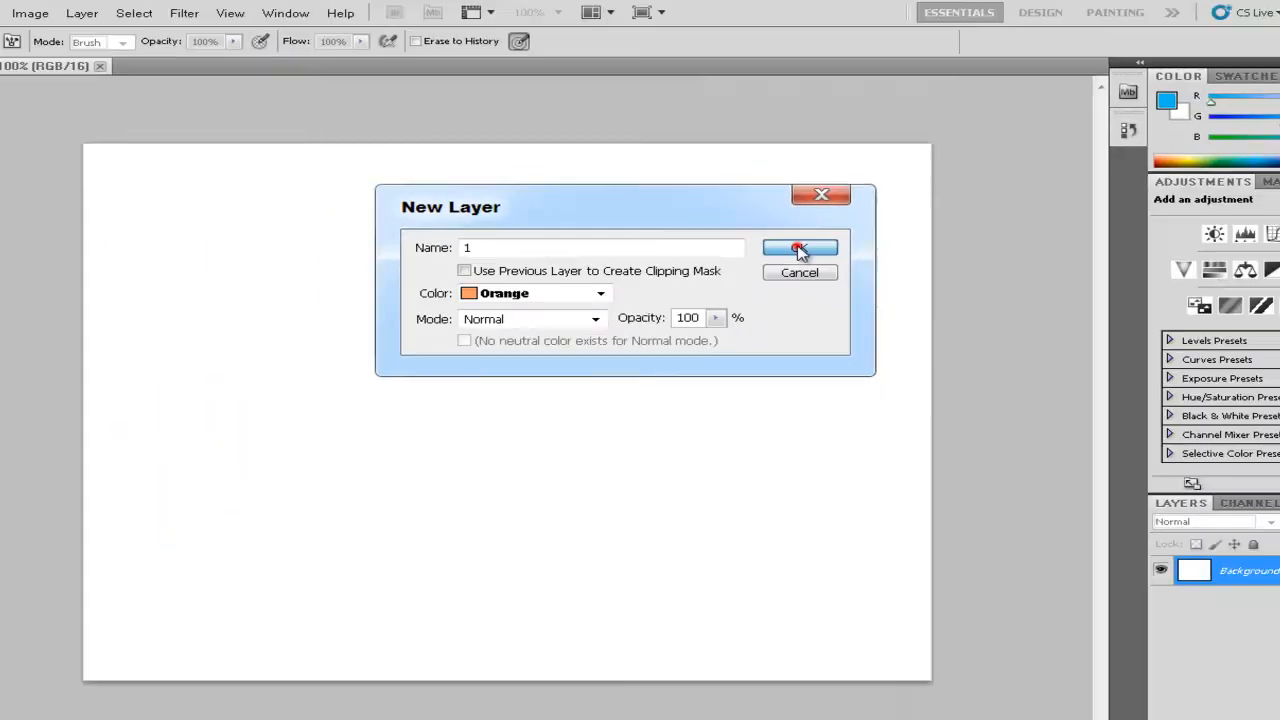
pyautogui.click(957, 337)
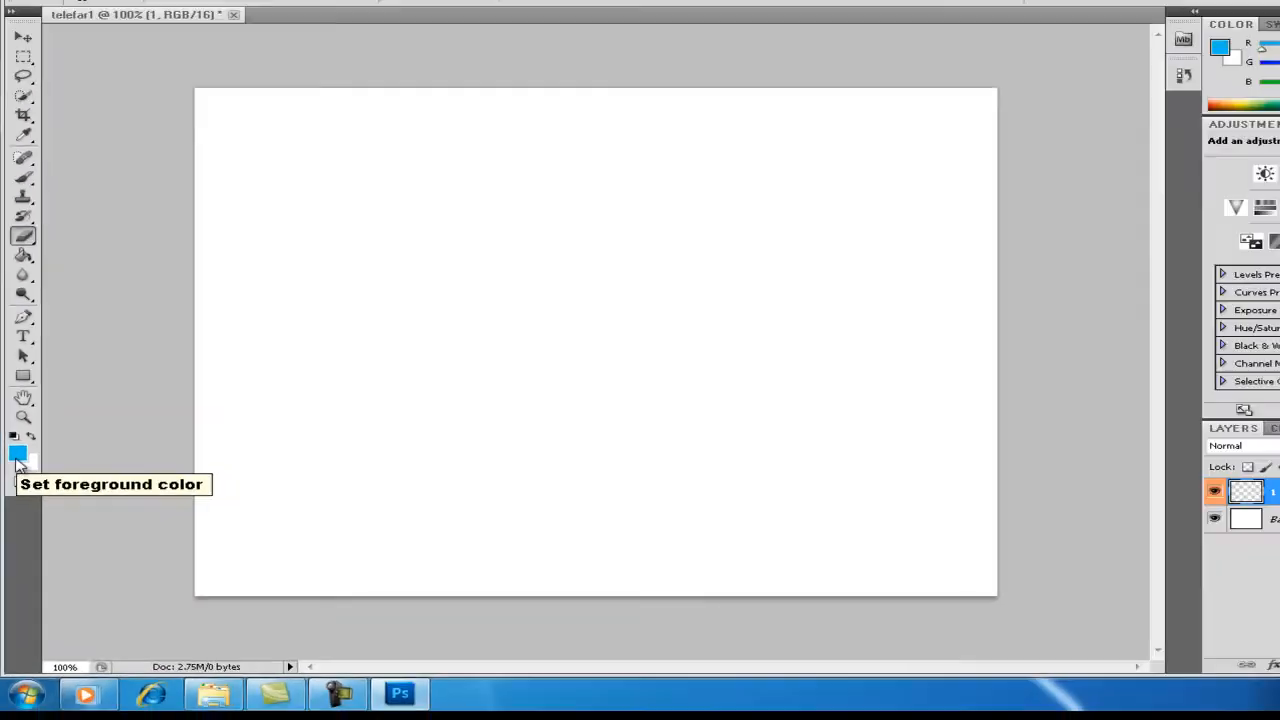
# - Set the foreground color to the blue 0b9ef2 in the Color Picker
pyautogui.click(17, 457)
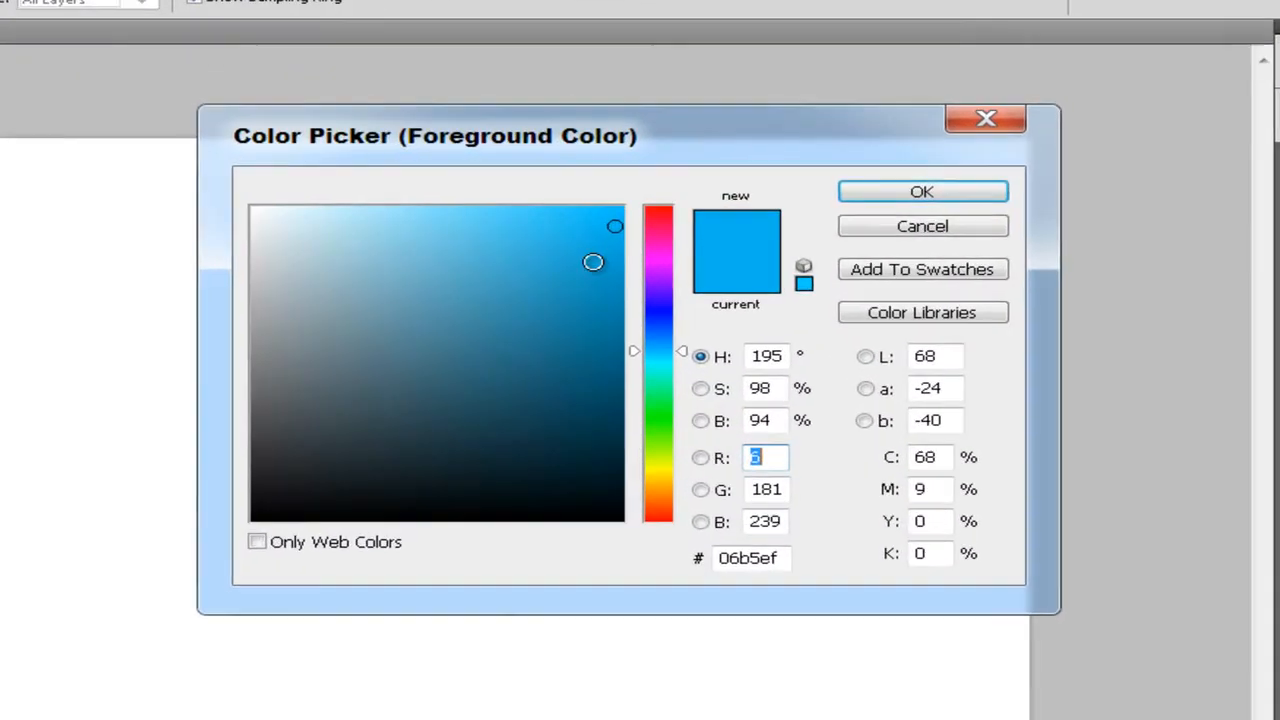
pyautogui.click(647, 172)
pyautogui.moveTo(592, 226); pyautogui.dragTo(603, 220)
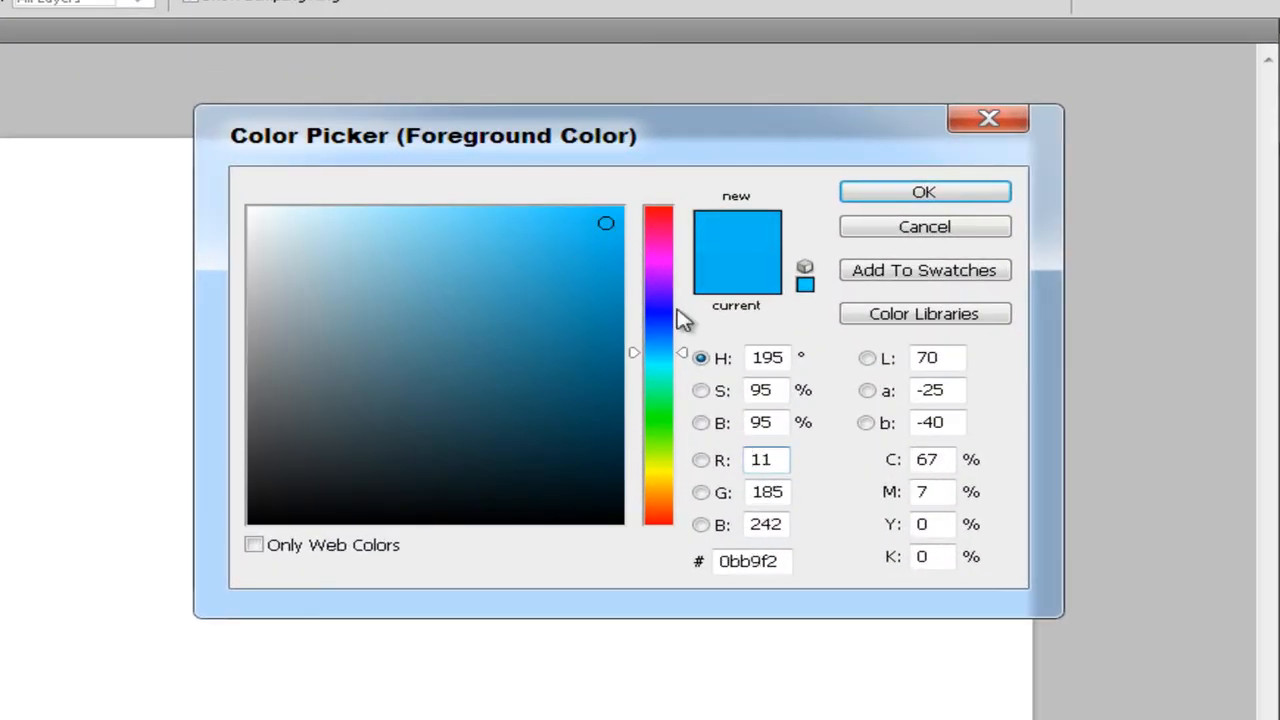
pyautogui.moveTo(682, 354); pyautogui.dragTo(686, 351)
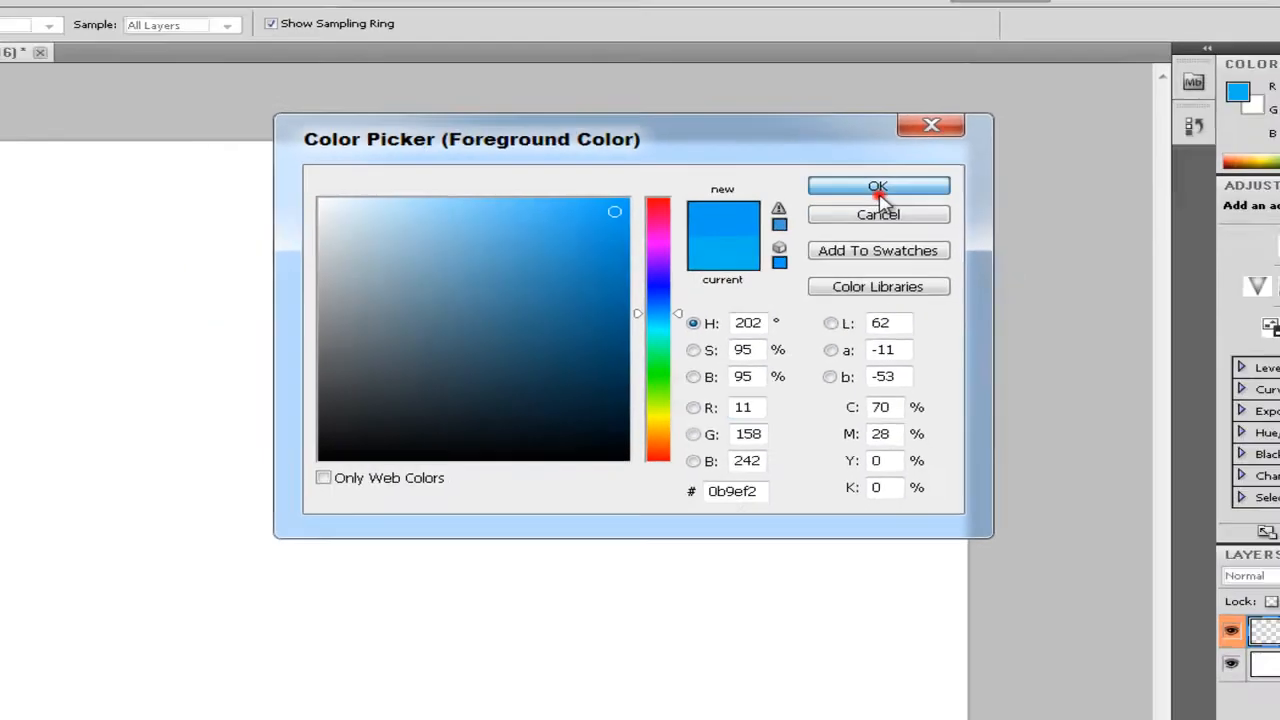
pyautogui.click(877, 188)
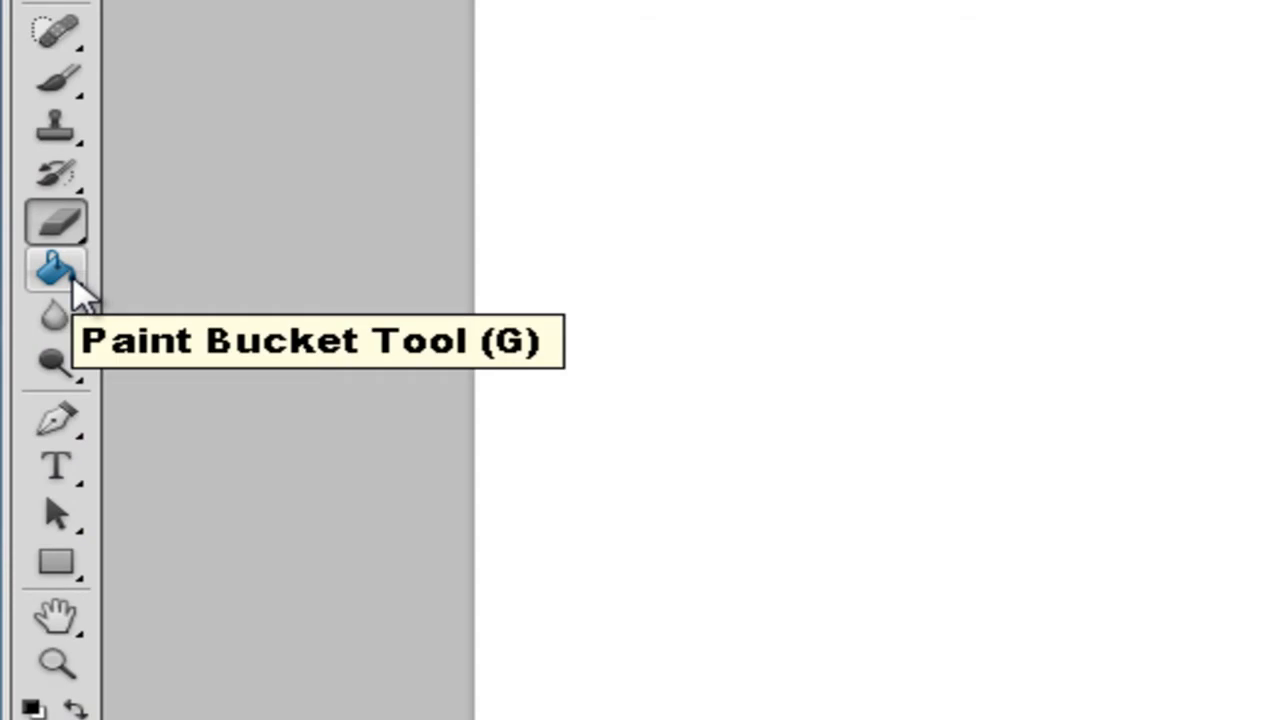
# - Fill layer 1 with the blue foreground color using the Paint Bucket Tool
pyautogui.click(78, 290)
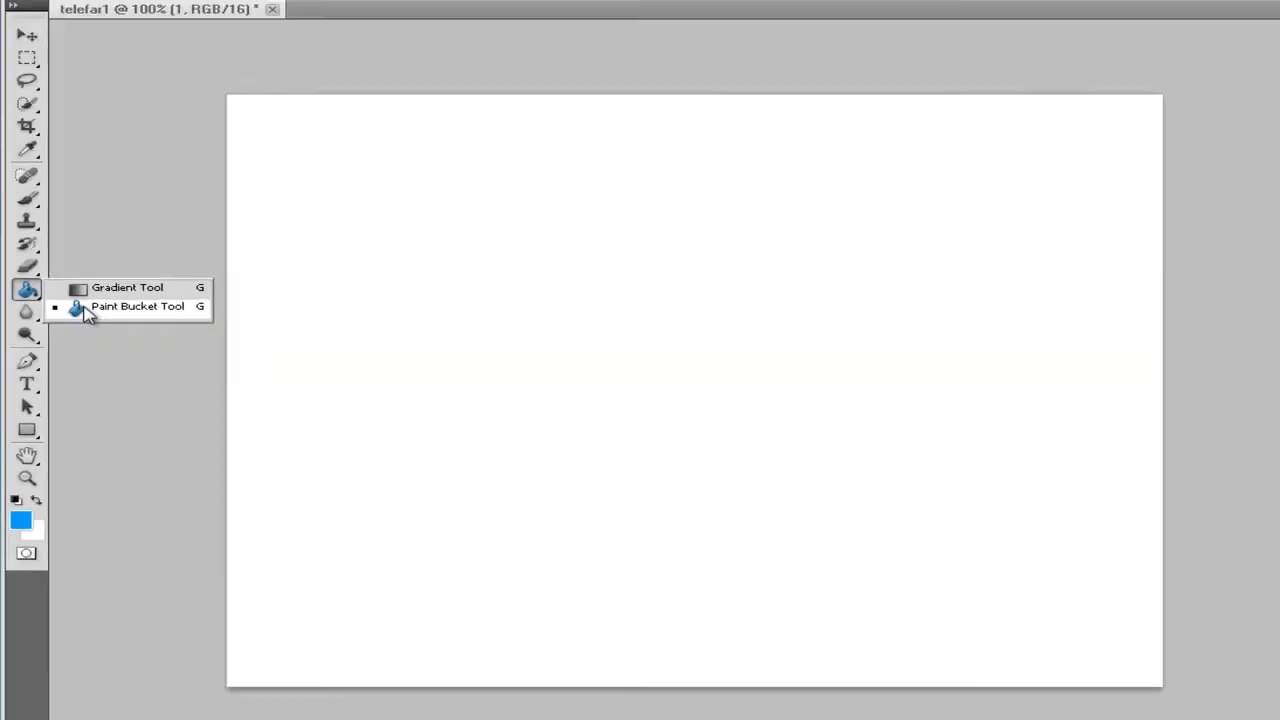
pyautogui.click(180, 312)
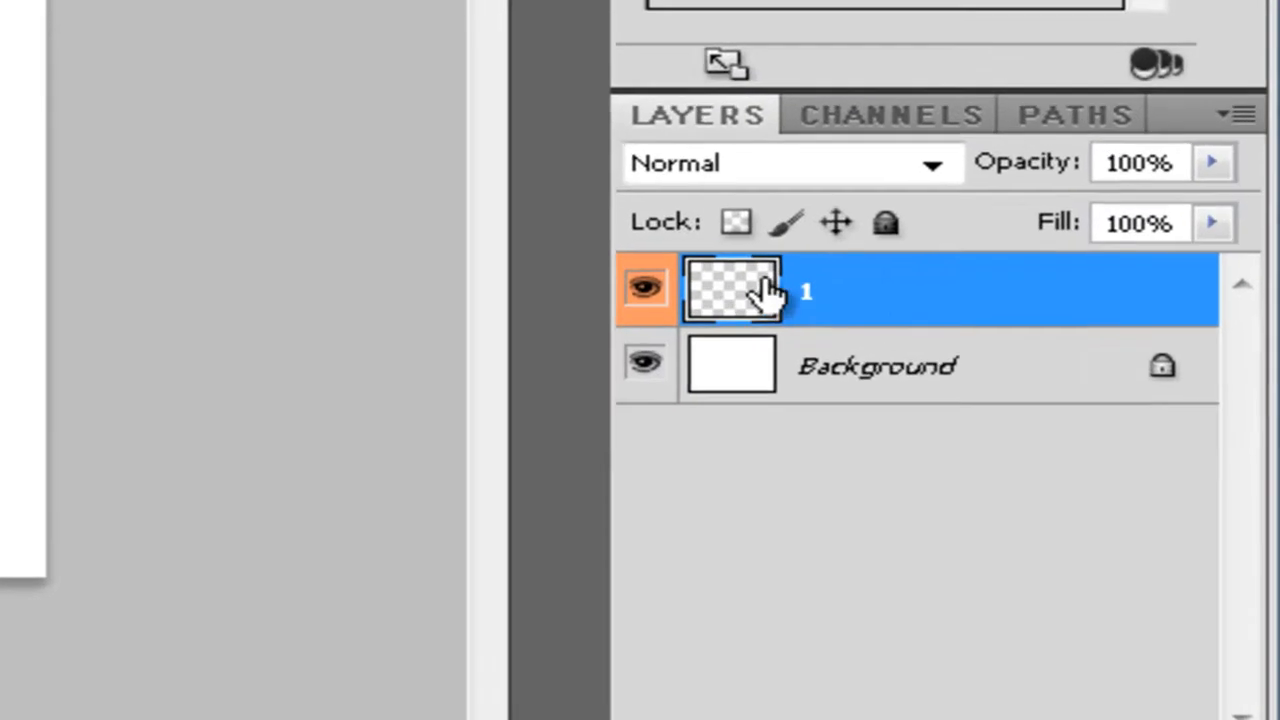
pyautogui.click(1151, 509)
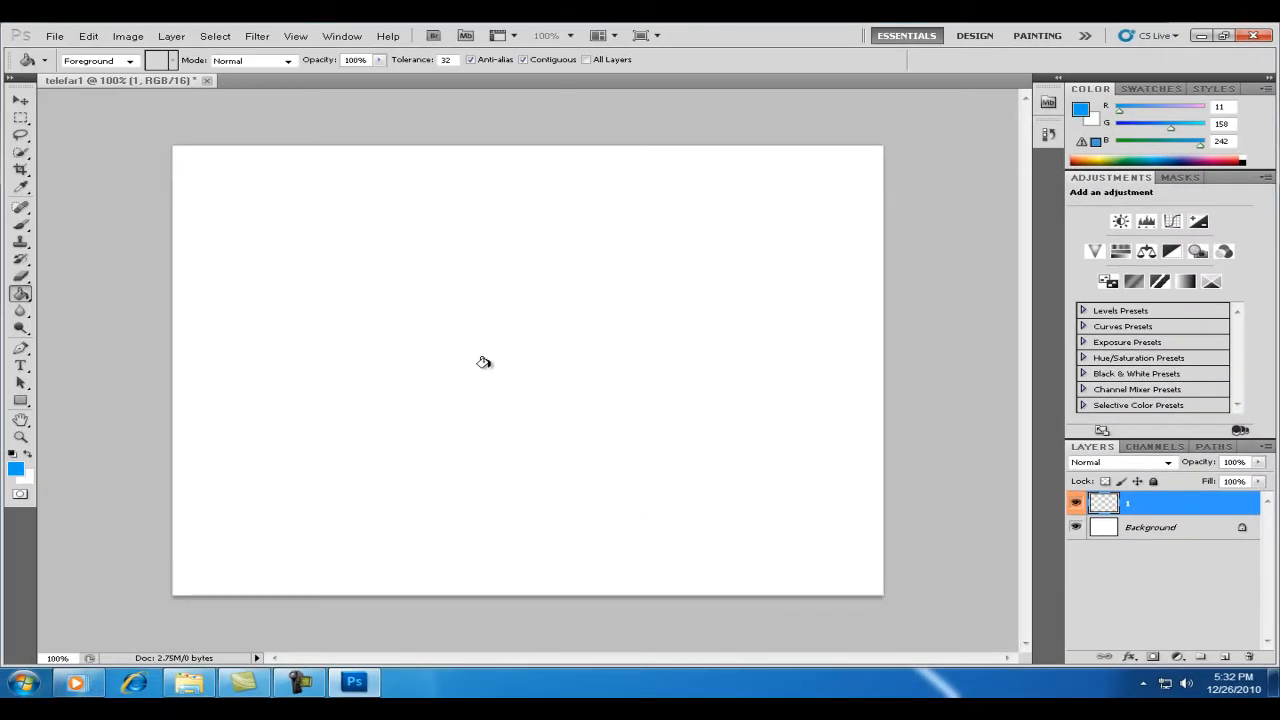
pyautogui.click(484, 359)
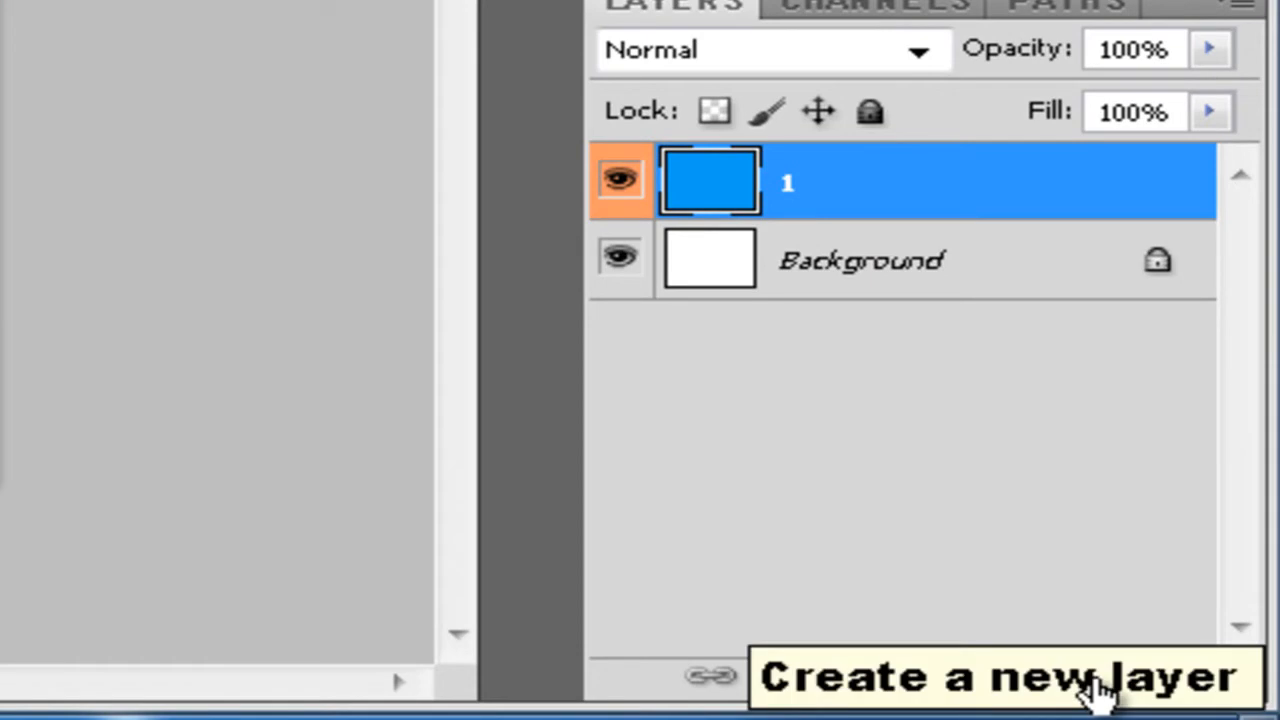
# - Add another new layer above layer 1 and rename it 2
pyautogui.click(1100, 690)
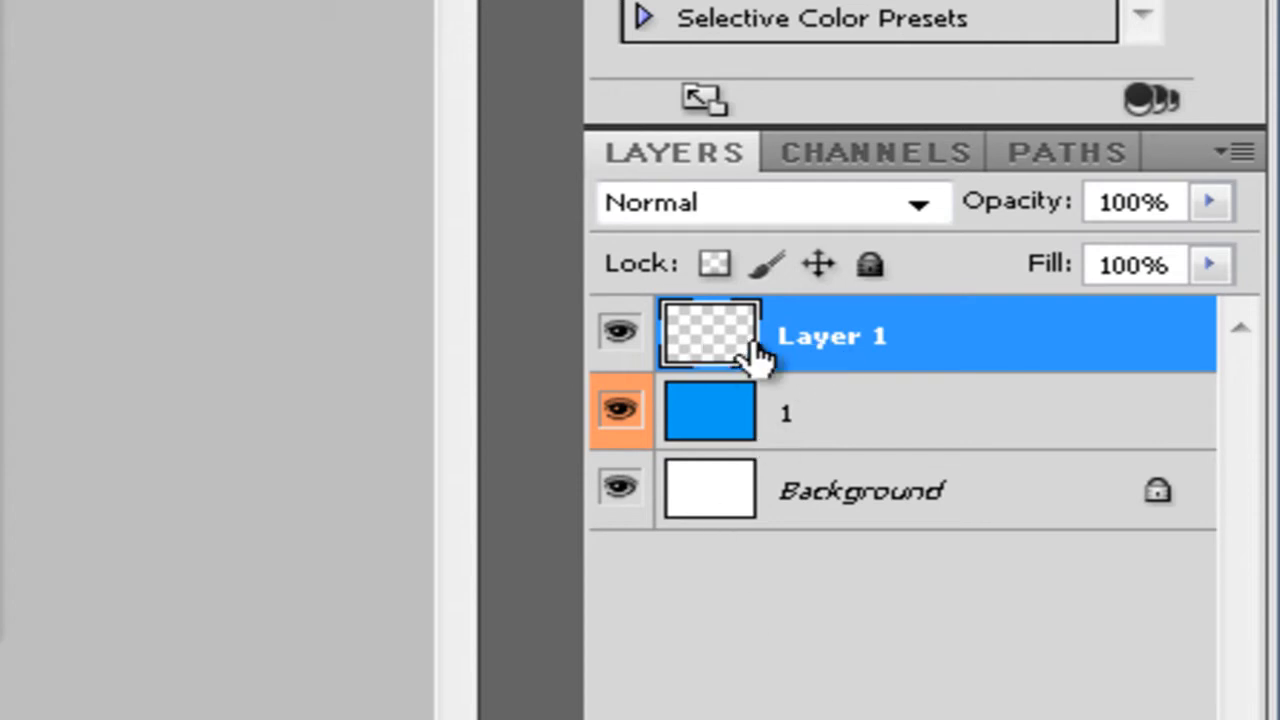
pyautogui.doubleClick(822, 340)
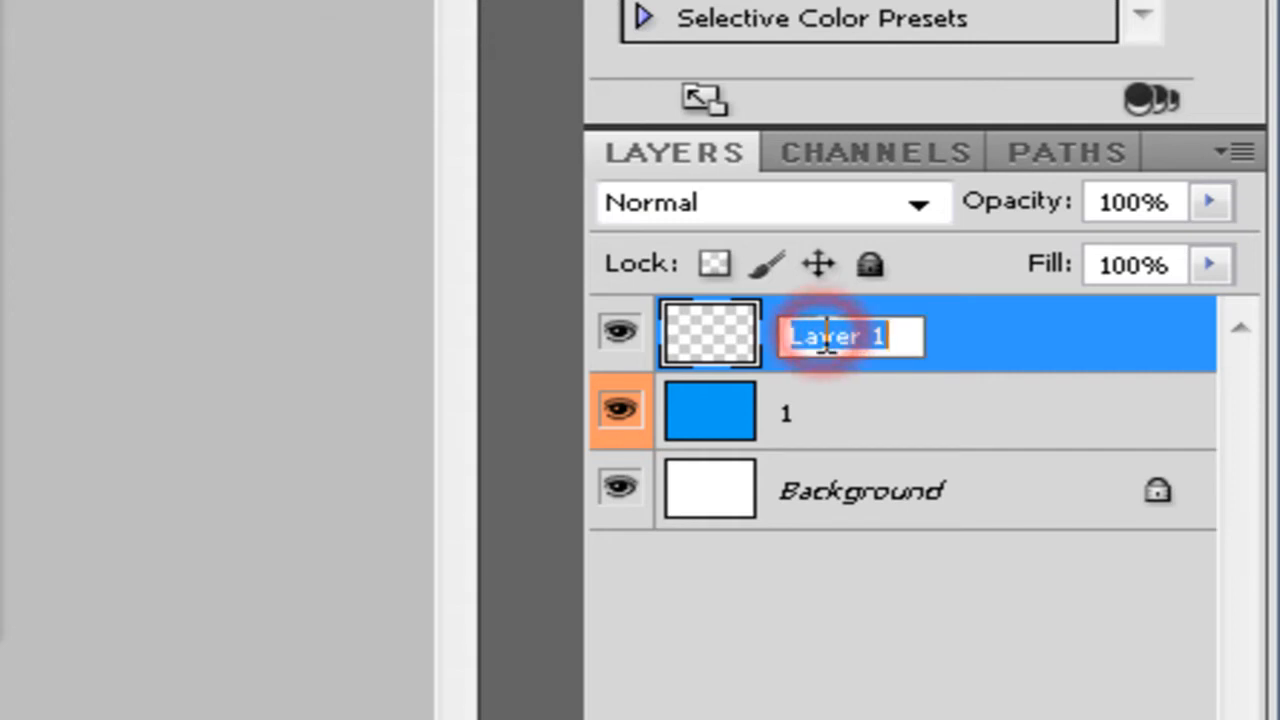
pyautogui.write('2')
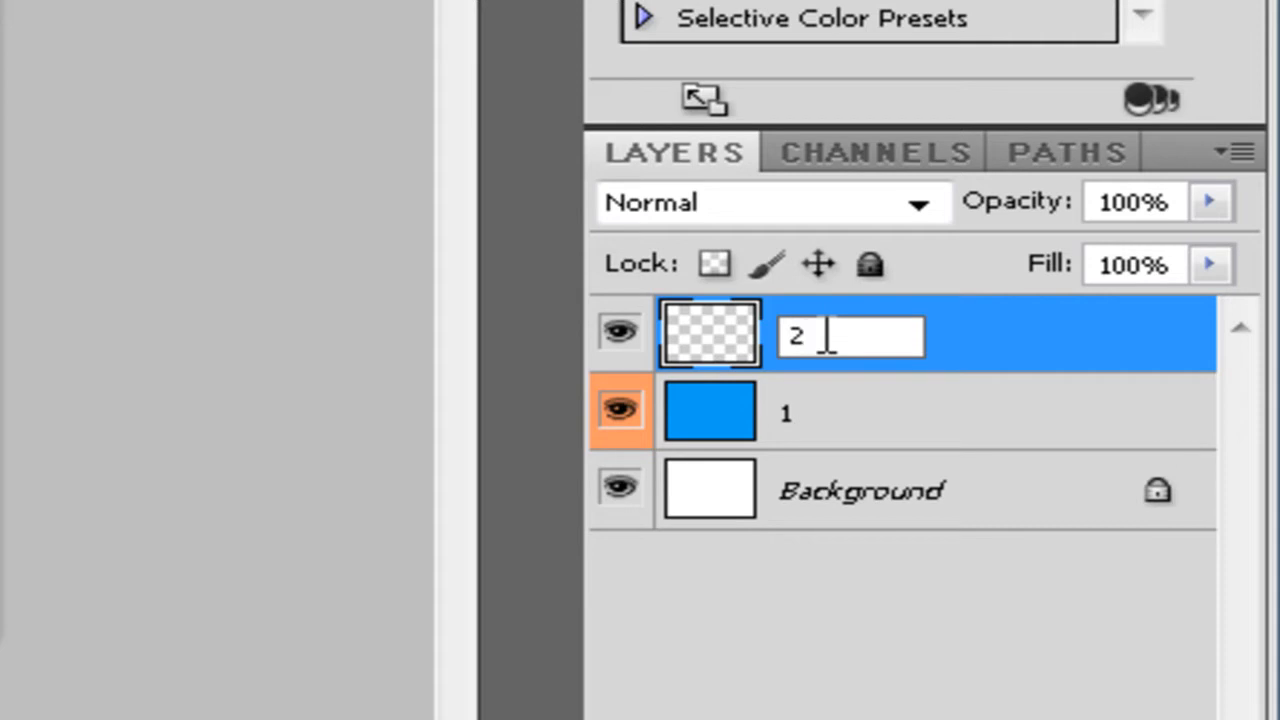
pyautogui.press('Return')
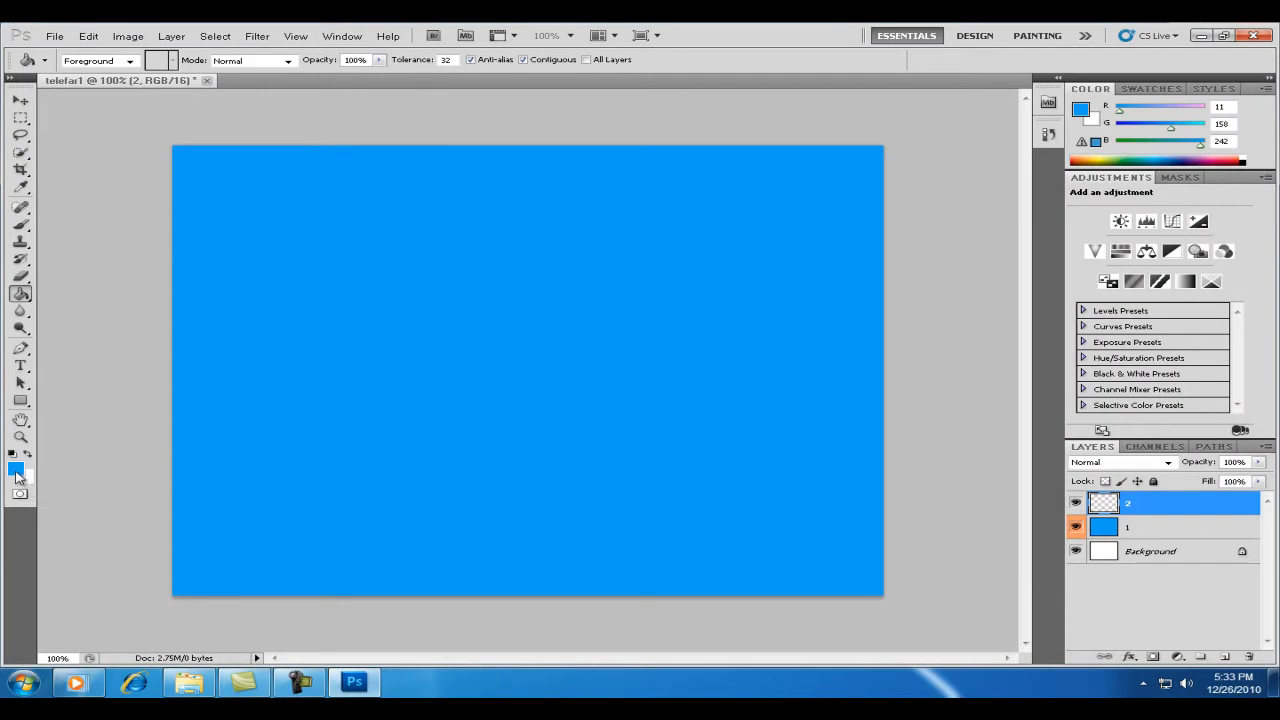
# - Set the foreground color to the bright green 81f406 and fill layer 2 with it using the Paint Bucket Tool
pyautogui.click(16, 470)
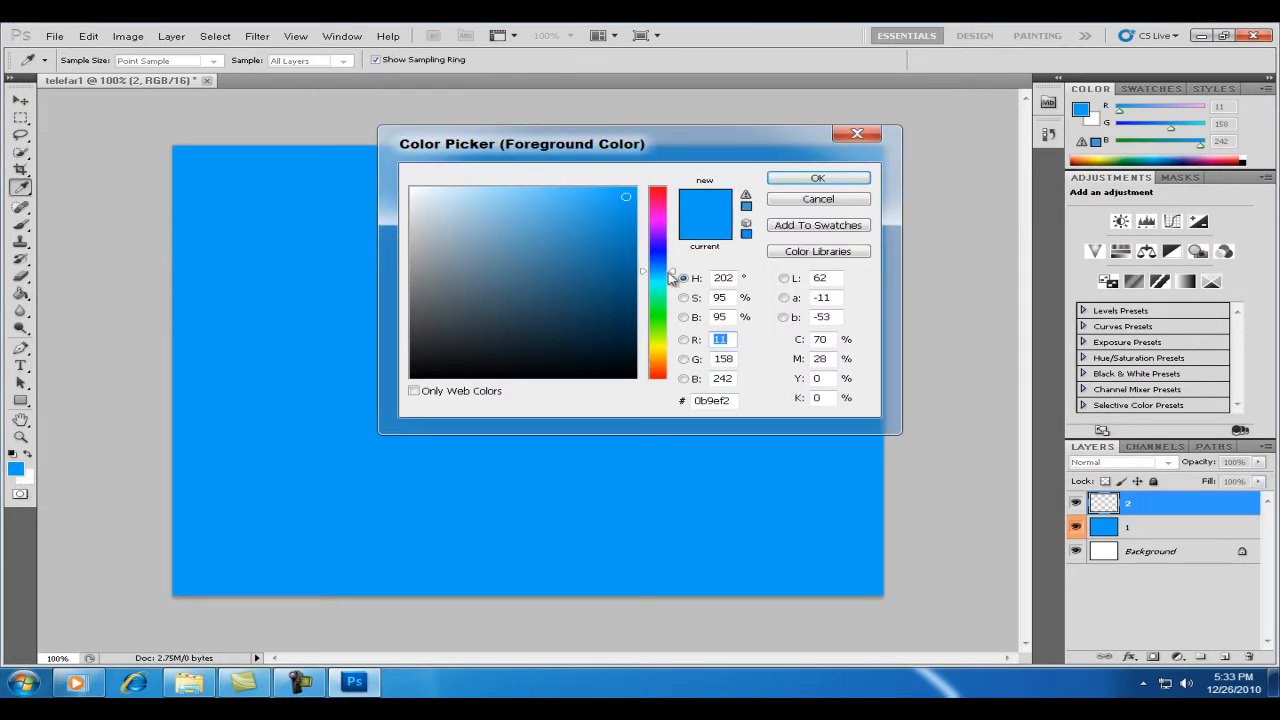
pyautogui.moveTo(668, 272); pyautogui.dragTo(652, 332)
pyautogui.click(628, 199)
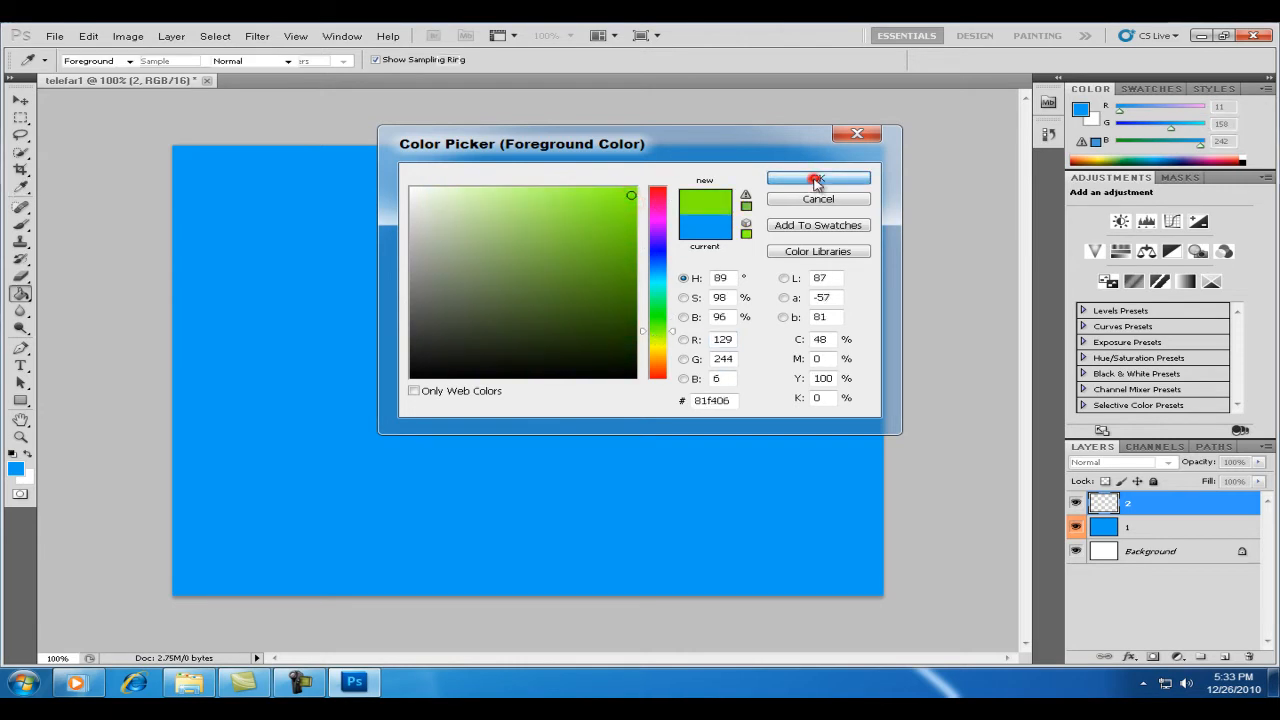
pyautogui.click(815, 178)
pyautogui.press('g')
pyautogui.click(421, 317)
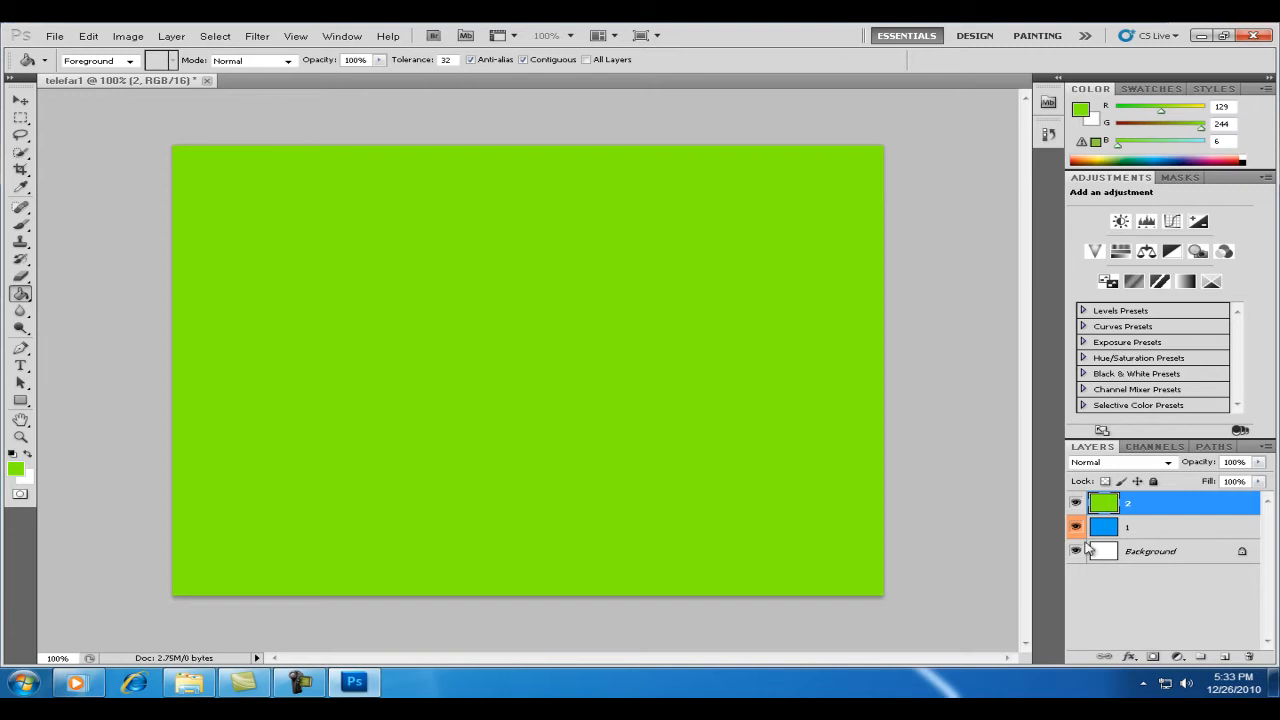
# - Erase a diagonal band across the green layer 2 with the standard Eraser Tool, setting its brush size to 45 px
pyautogui.click(1176, 530)
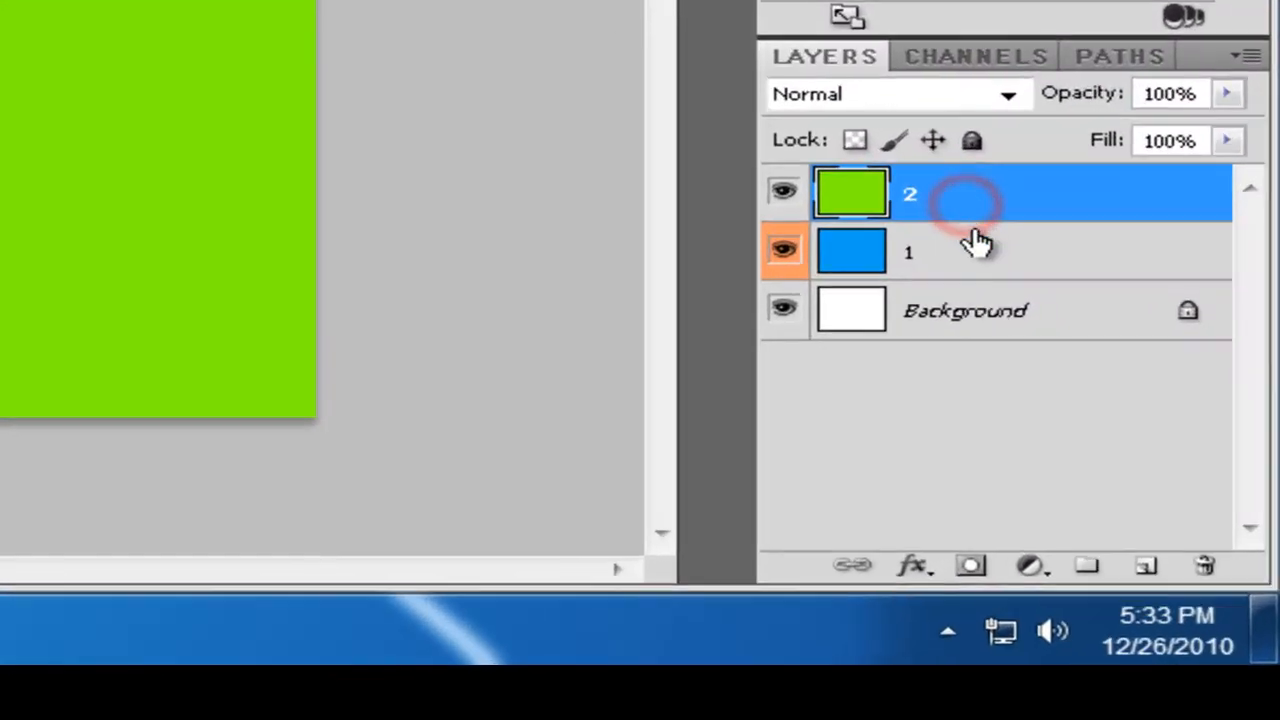
pyautogui.click(962, 200)
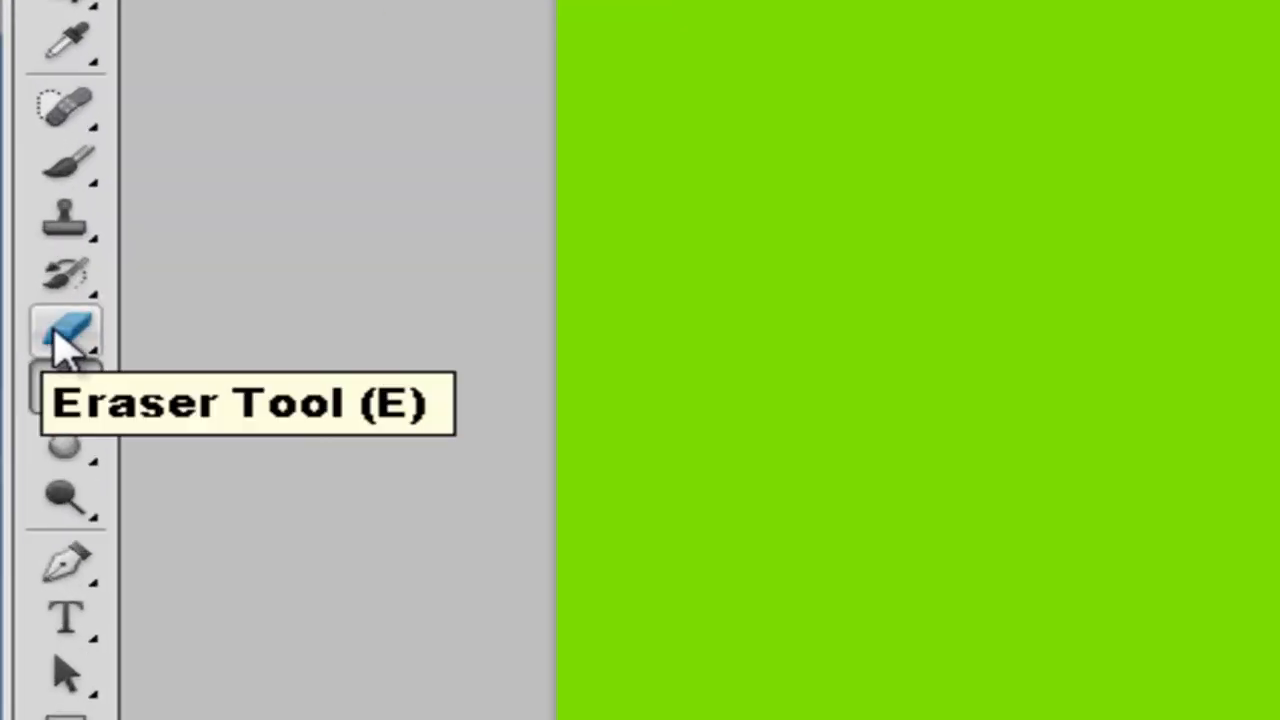
pyautogui.click(62, 335)
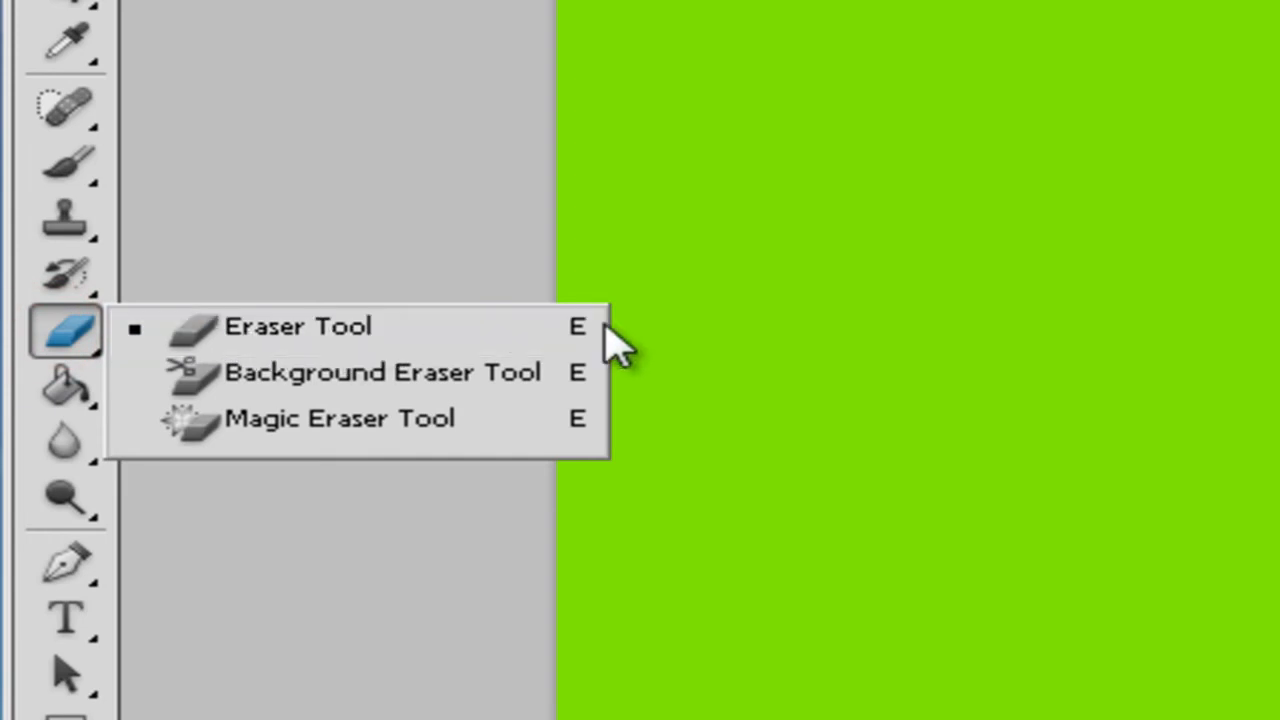
pyautogui.click(465, 340)
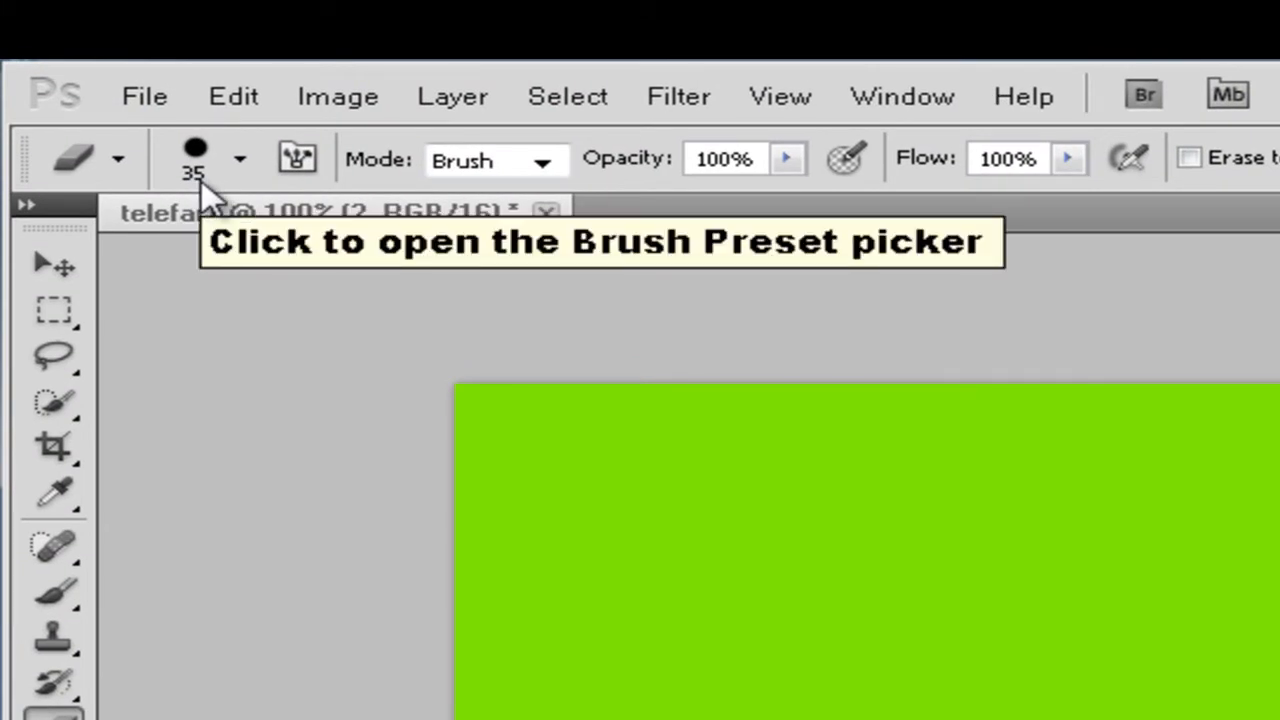
pyautogui.click(244, 170)
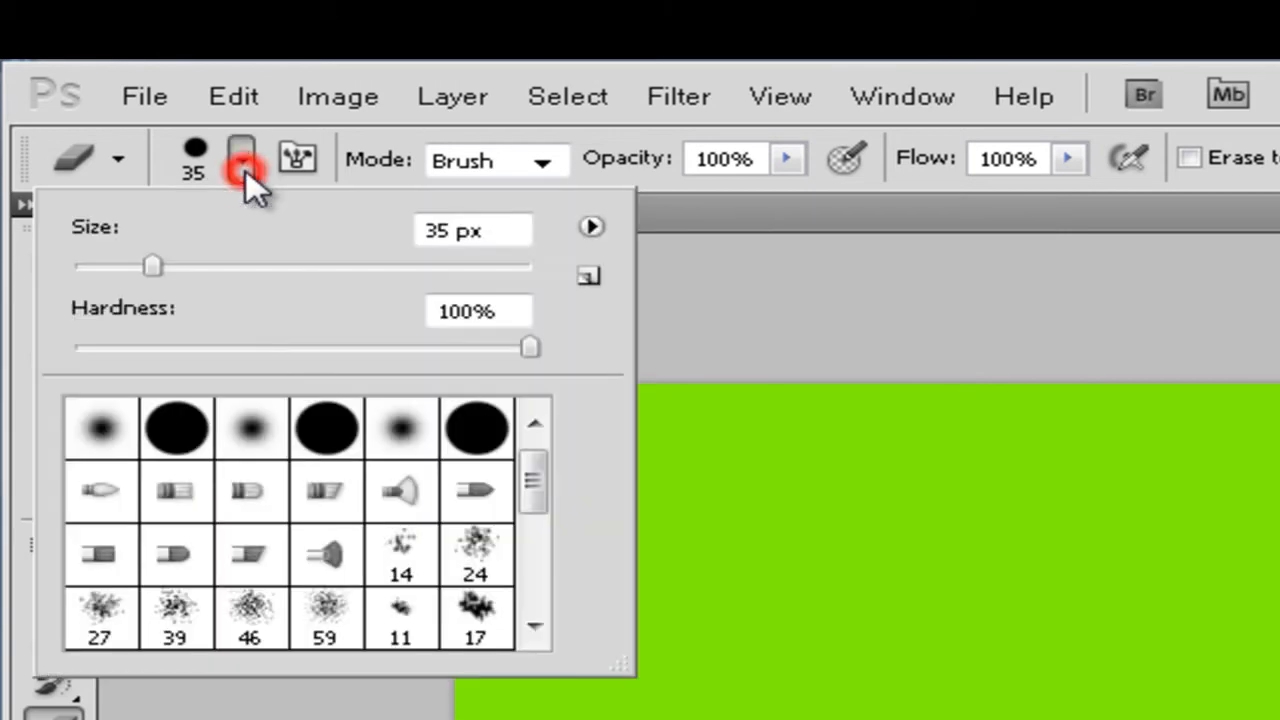
pyautogui.moveTo(152, 266); pyautogui.dragTo(178, 269)
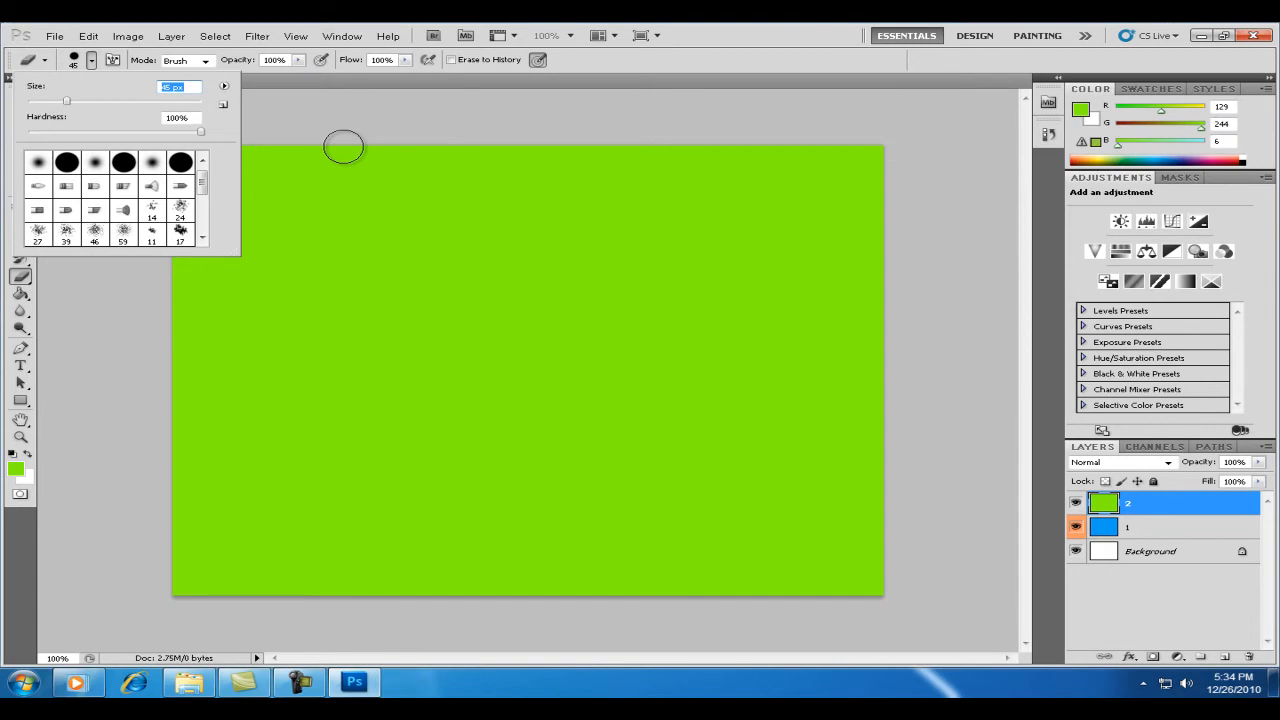
pyautogui.moveTo(343, 147)
pyautogui.mouseDown()
pyautogui.moveTo(808, 596)
pyautogui.moveTo(816, 580)
pyautogui.moveTo(774, 528)
pyautogui.moveTo(575, 315)
pyautogui.moveTo(390, 152)
pyautogui.moveTo(519, 240)
pyautogui.moveTo(659, 375)
pyautogui.moveTo(797, 541)
pyautogui.moveTo(872, 602)
pyautogui.moveTo(868, 580)
pyautogui.moveTo(641, 326)
pyautogui.moveTo(439, 151)
pyautogui.mouseUp()
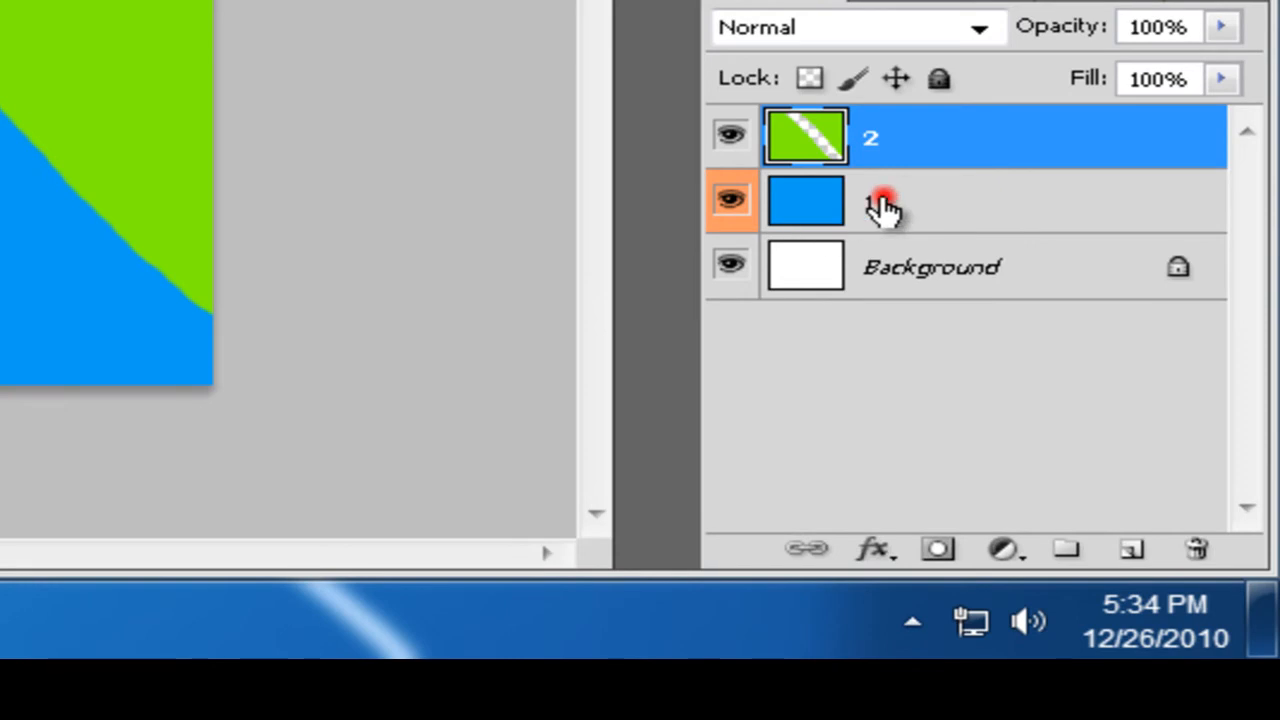
# - Select layer 1, try larger and smaller eraser sizes, and set the eraser brush size to 70 px
pyautogui.click(883, 203)
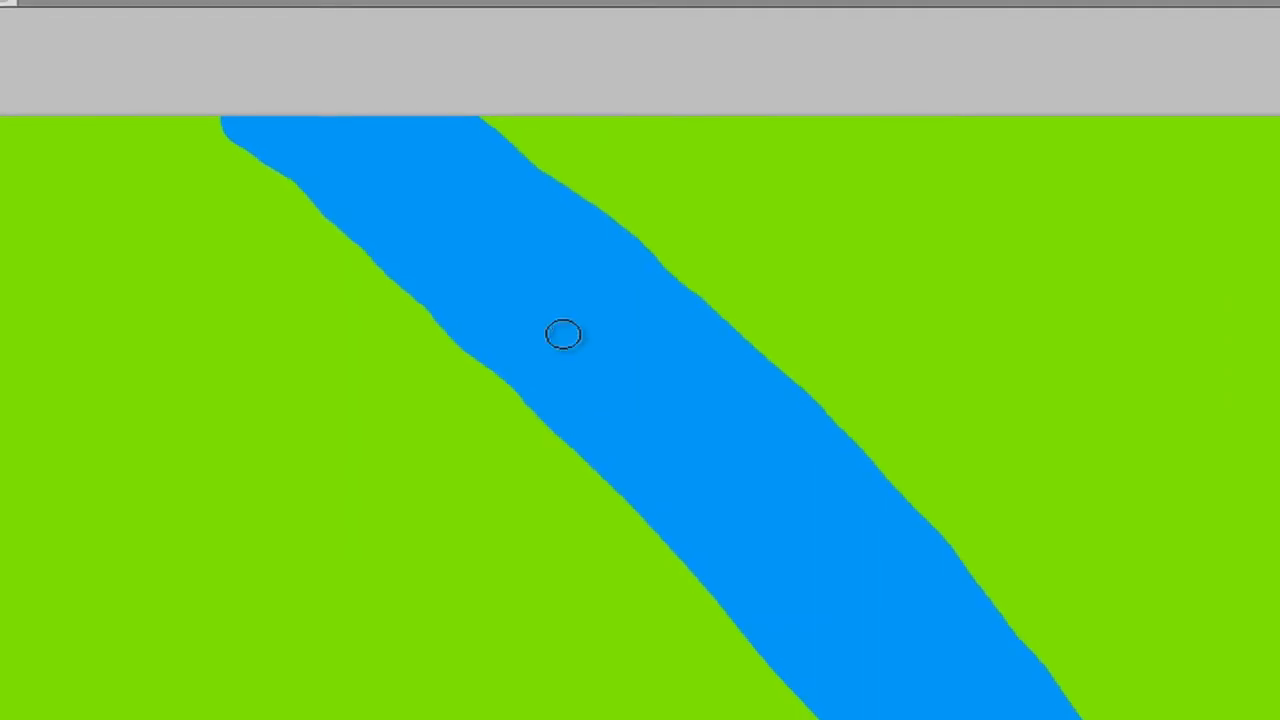
pyautogui.press(']')
pyautogui.press(']')
pyautogui.press(']')
pyautogui.press(']')
pyautogui.press(']')
pyautogui.press(']')
pyautogui.press(']')
pyautogui.press(']')
pyautogui.press(']')
pyautogui.press(']')
pyautogui.press(']')
pyautogui.press(']')
pyautogui.press(']')
pyautogui.press(']')
pyautogui.press(']')
pyautogui.press(']')
pyautogui.press(']')
pyautogui.press(']')
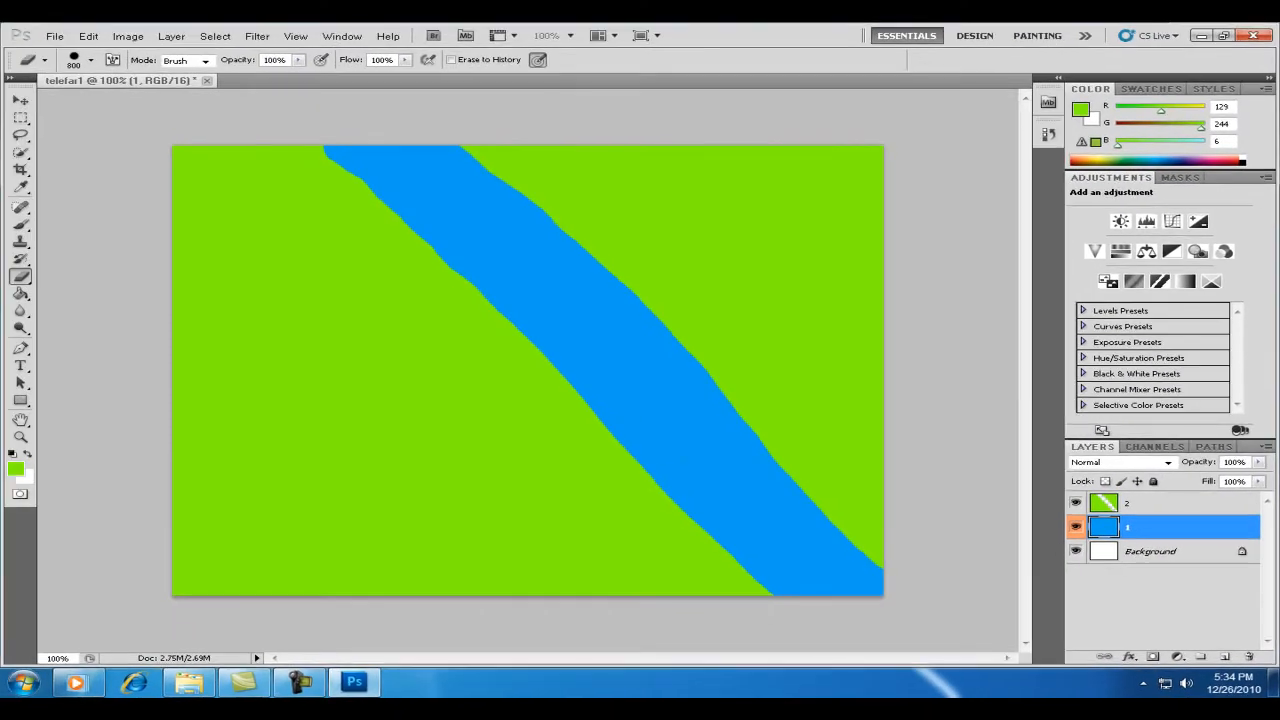
pyautogui.press('[')
pyautogui.press('[')
pyautogui.press('[')
pyautogui.press('[')
pyautogui.press('[')
pyautogui.press('[')
pyautogui.press('[')
pyautogui.press('[')
pyautogui.press('[')
pyautogui.press('[')
pyautogui.press('[')
pyautogui.press('[')
pyautogui.press('[')
pyautogui.press('[')
pyautogui.press('[')
pyautogui.press('[')
pyautogui.press(']')
pyautogui.press(']')
pyautogui.press(']')
pyautogui.press(']')
pyautogui.press(']')
pyautogui.press(']')
pyautogui.press(']')
pyautogui.press(']')
pyautogui.press(']')
pyautogui.press(']')
pyautogui.press(']')
pyautogui.press('[')
pyautogui.press('[')
pyautogui.press('[')
pyautogui.press('[')
pyautogui.press('[')
pyautogui.press('[')
pyautogui.press('[')
pyautogui.press('[')
pyautogui.press('[')
pyautogui.press('[')
pyautogui.press('[')
pyautogui.press('[')
# - Erase a diagonal stroke along the exposed blue band on layer 1, plus several strokes crossing it
pyautogui.moveTo(395, 157)
pyautogui.mouseDown()
pyautogui.moveTo(588, 314)
pyautogui.moveTo(781, 541)
pyautogui.moveTo(856, 604)
pyautogui.mouseUp()
pyautogui.moveTo(455, 331)
pyautogui.mouseDown()
pyautogui.moveTo(613, 259)
pyautogui.moveTo(666, 277)
pyautogui.mouseUp()
pyautogui.moveTo(711, 314); pyautogui.dragTo(578, 392)
pyautogui.moveTo(591, 463)
pyautogui.mouseDown()
pyautogui.moveTo(709, 443)
pyautogui.moveTo(791, 449)
pyautogui.moveTo(806, 466)
pyautogui.moveTo(690, 527)
pyautogui.mouseUp()
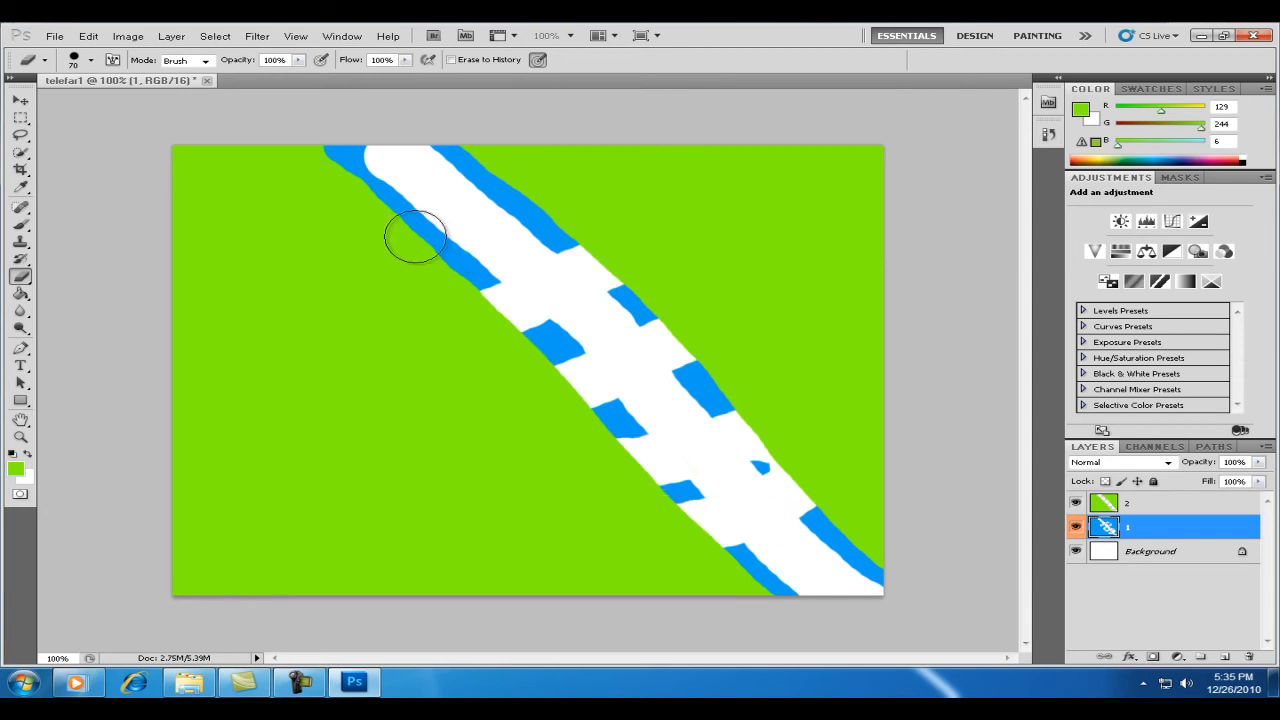
pyautogui.moveTo(418, 234); pyautogui.dragTo(576, 171)
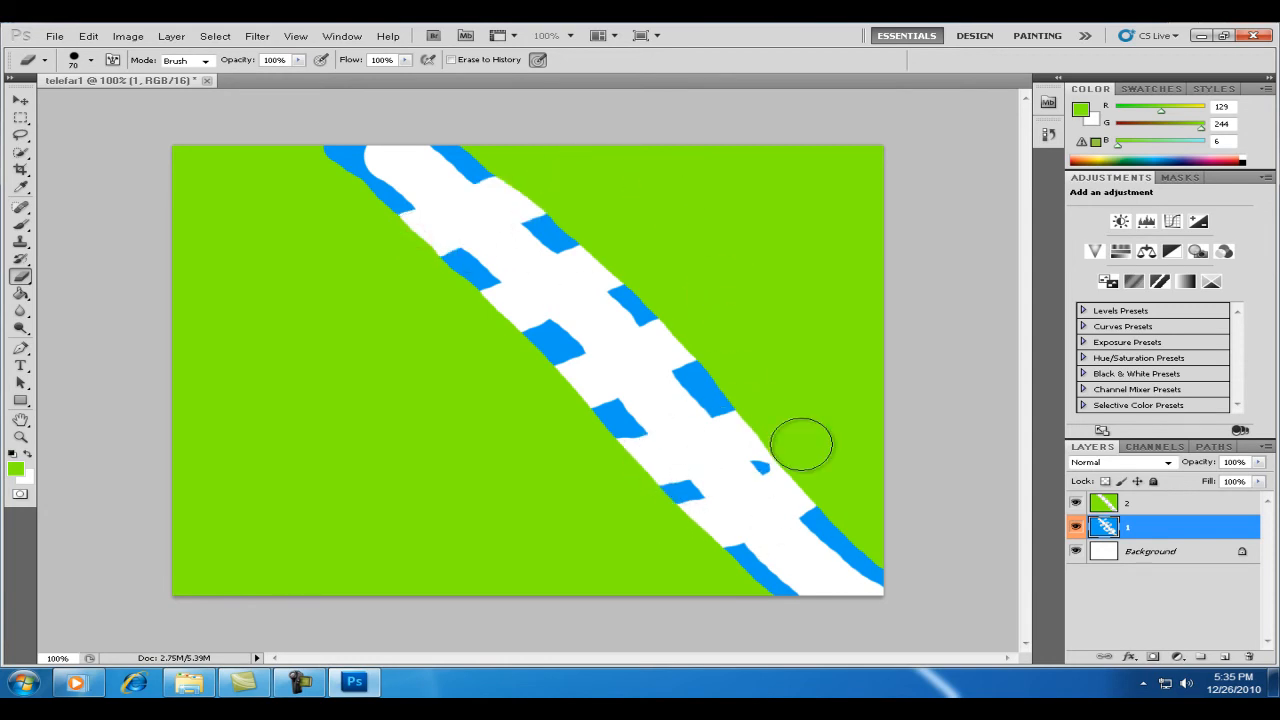
# - Delete the Background layer so that only layers 1 and 2 remain
pyautogui.click(1150, 558)
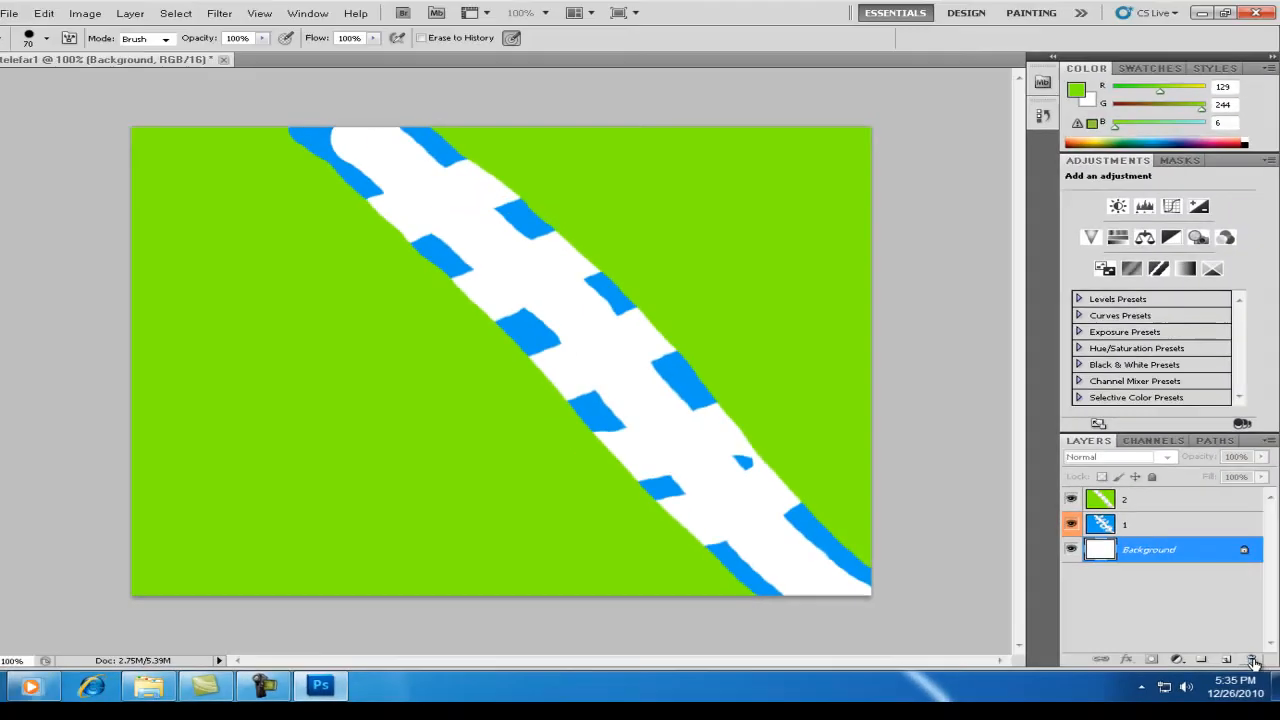
pyautogui.click(1253, 663)
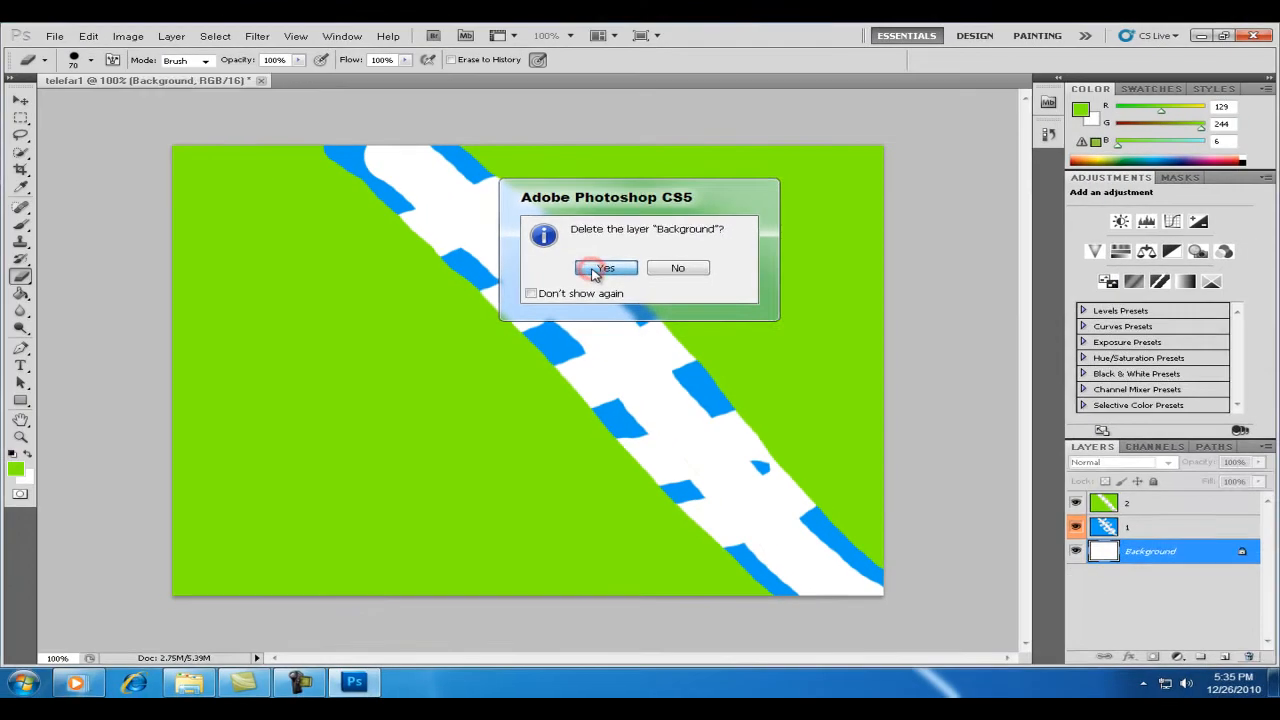
pyautogui.click(520, 374)
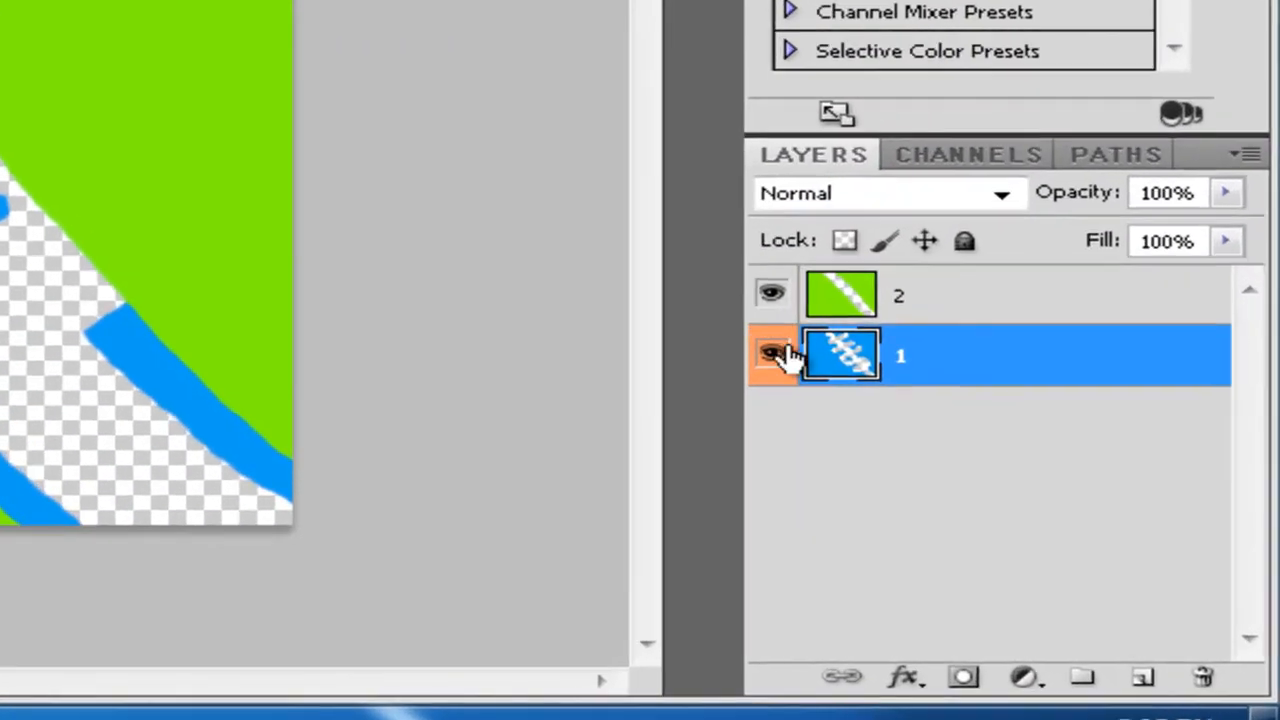
# - Hide and show layer 1, and hide and show layer 2, to view each layer on its own
pyautogui.click(1080, 535)
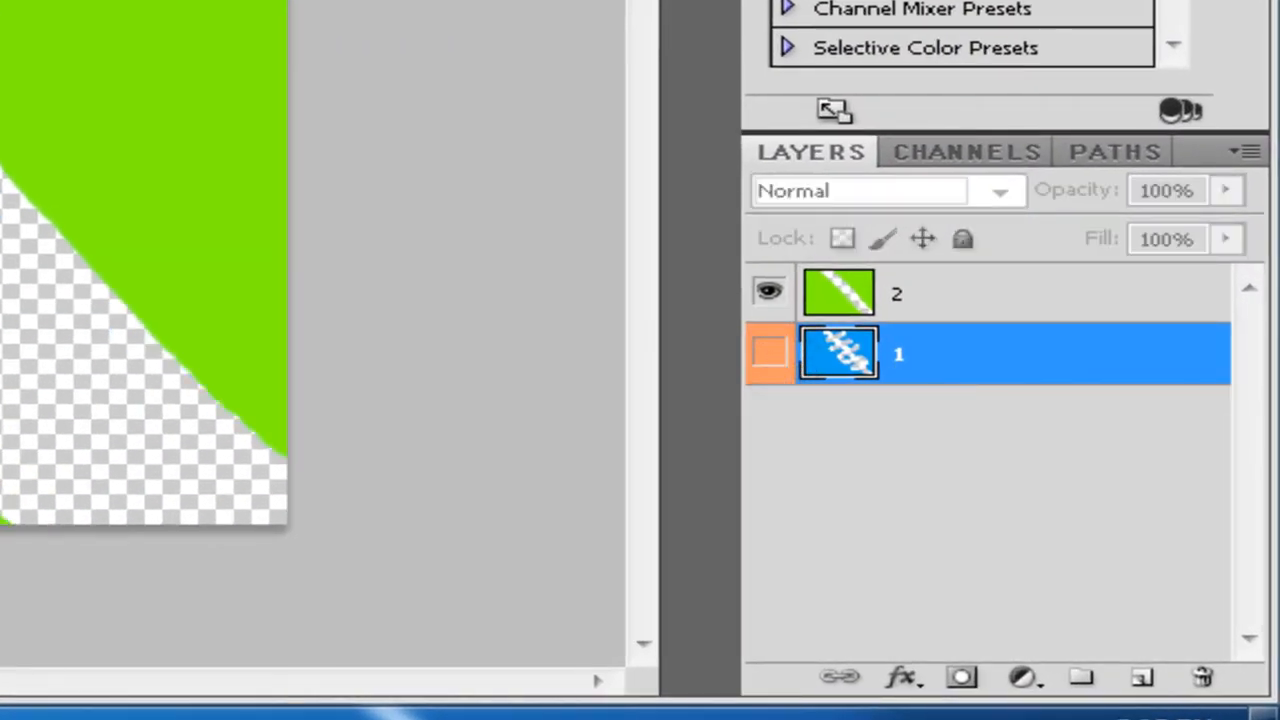
pyautogui.click(768, 352)
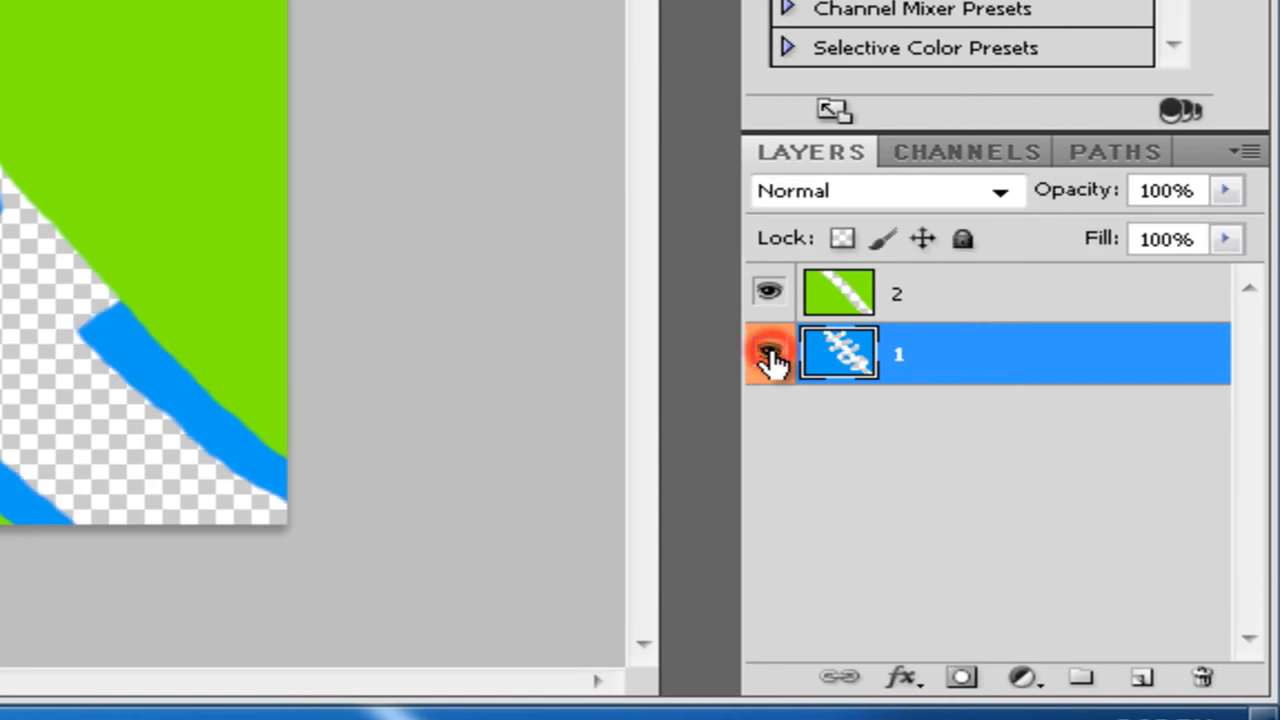
pyautogui.click(767, 297)
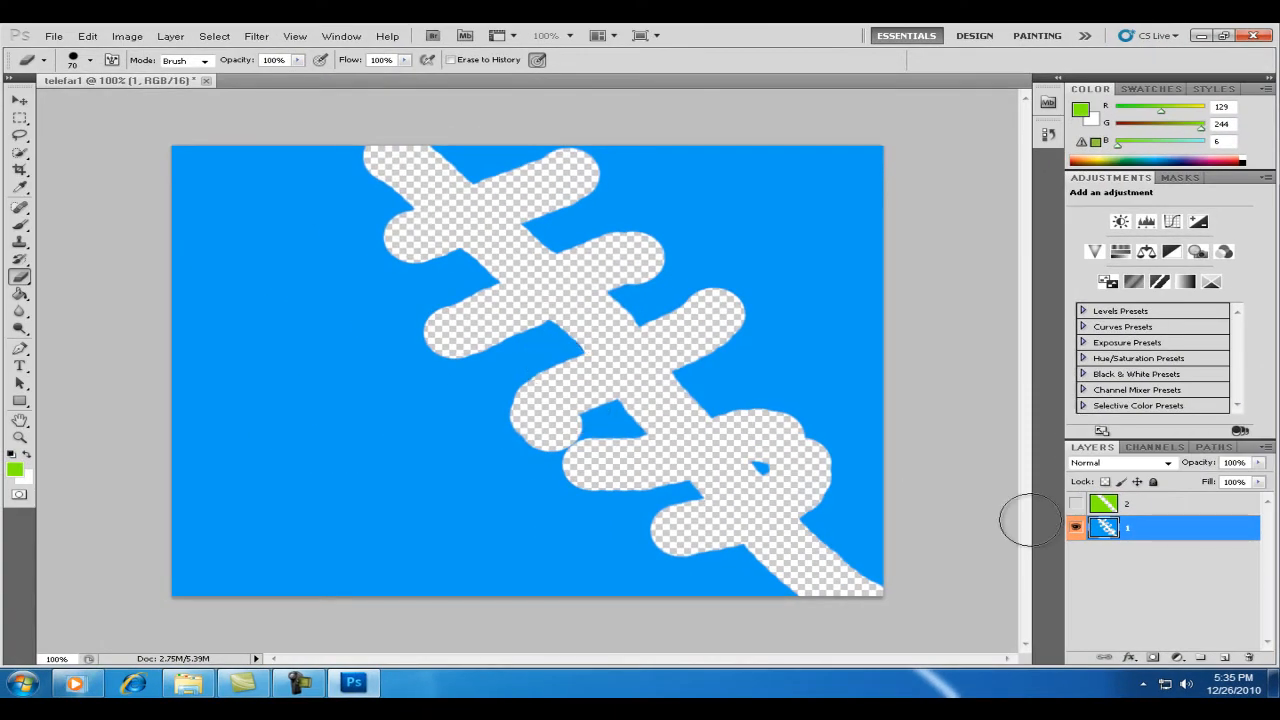
pyautogui.click(1077, 505)
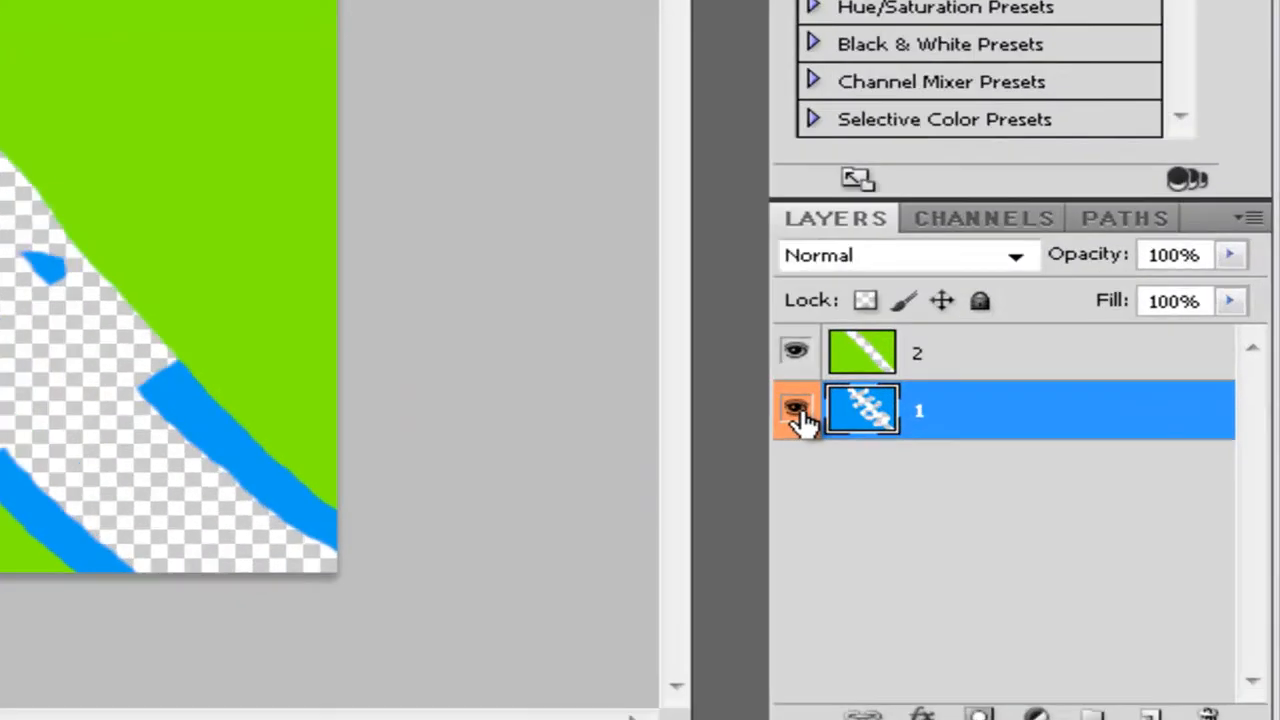
# - Alternate the visibility of layers 1 and 2 several times to compare their erased areas, leaving both layers visible
pyautogui.click(1077, 528)
pyautogui.click(697, 370)
pyautogui.click(697, 297)
pyautogui.click(697, 297)
pyautogui.click(700, 300)
pyautogui.click(697, 365)
pyautogui.click(697, 365)
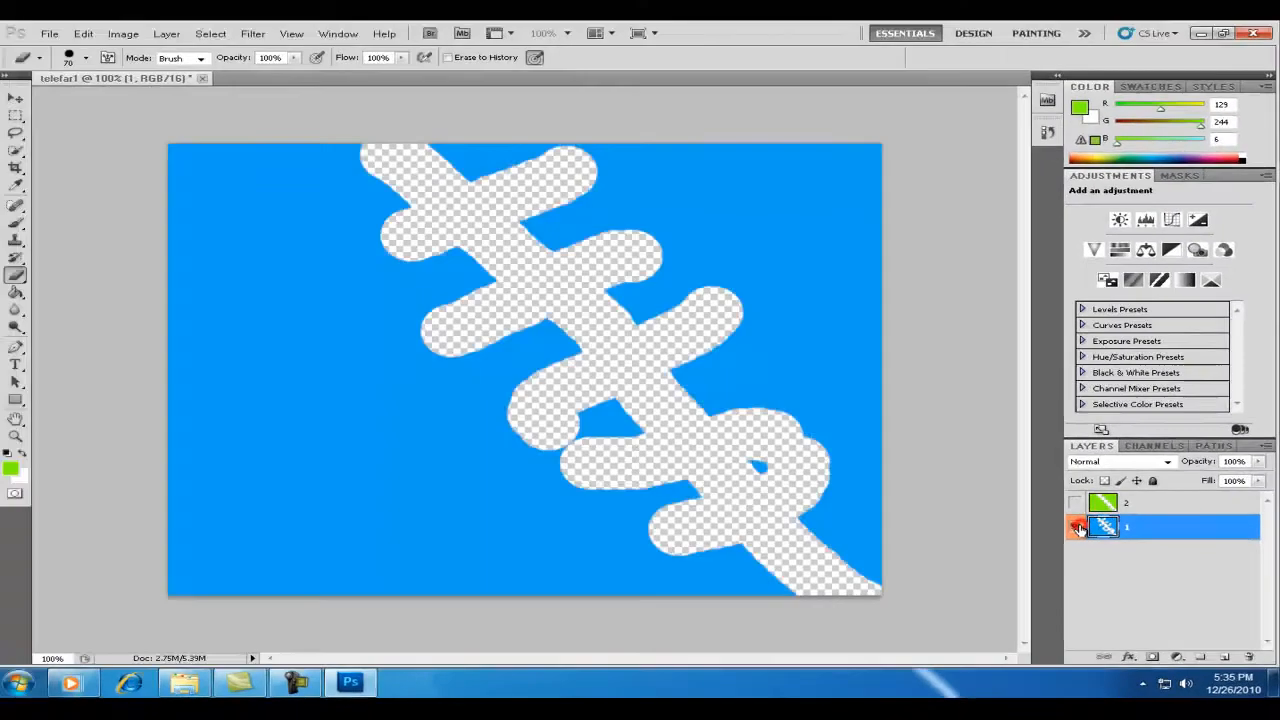
pyautogui.click(1075, 504)
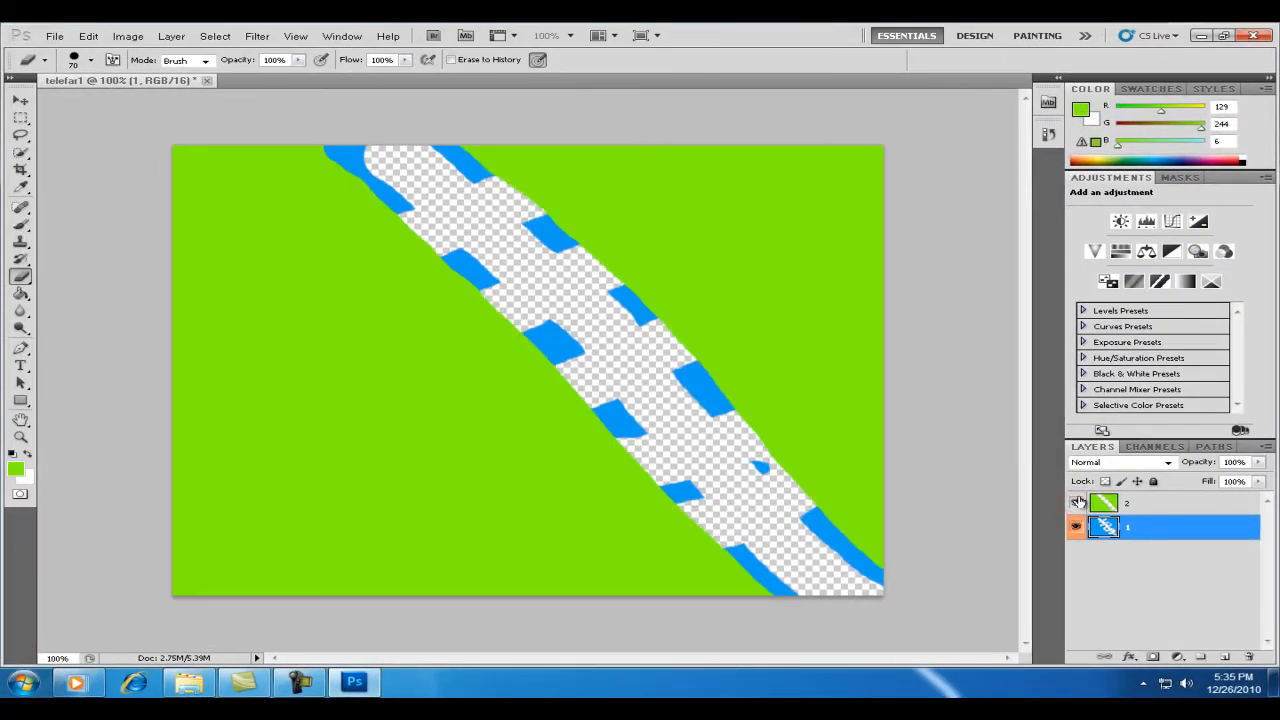
pyautogui.click(1076, 528)
pyautogui.click(1076, 503)
pyautogui.click(1076, 503)
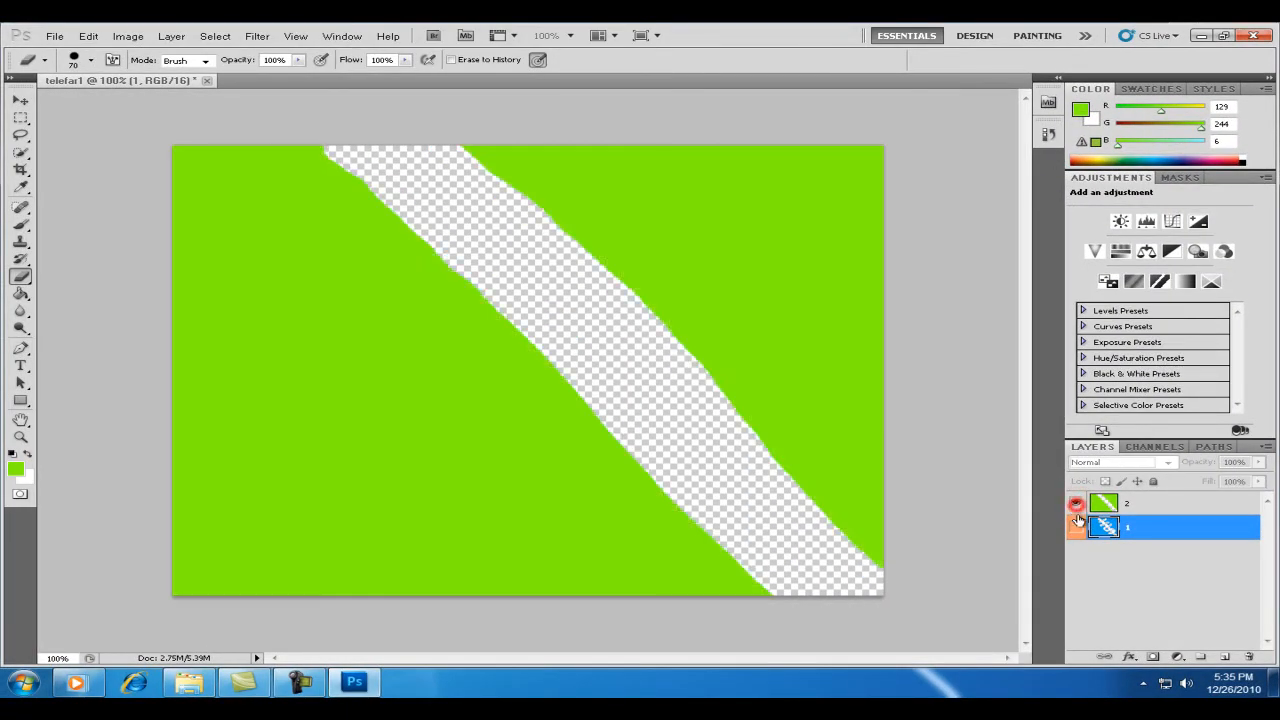
pyautogui.click(1076, 528)
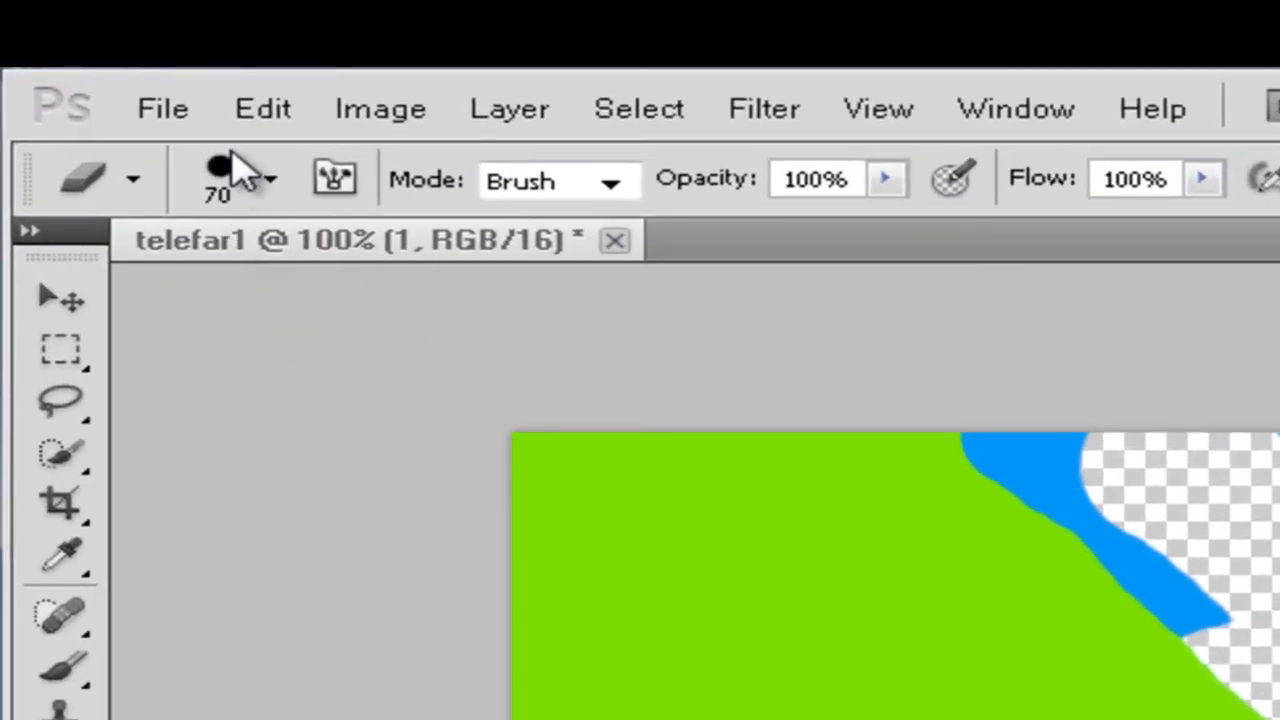
# - Undo the deletion of the Background layer
pyautogui.click(252, 110)
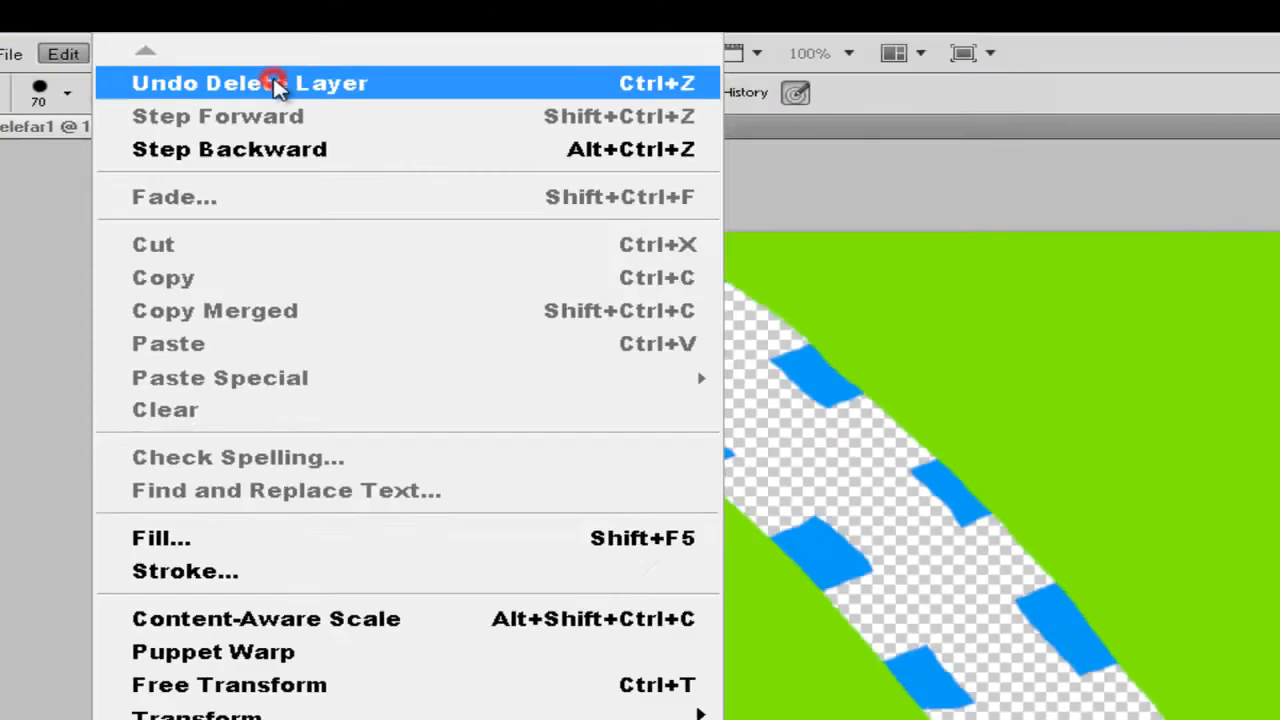
pyautogui.click(395, 155)
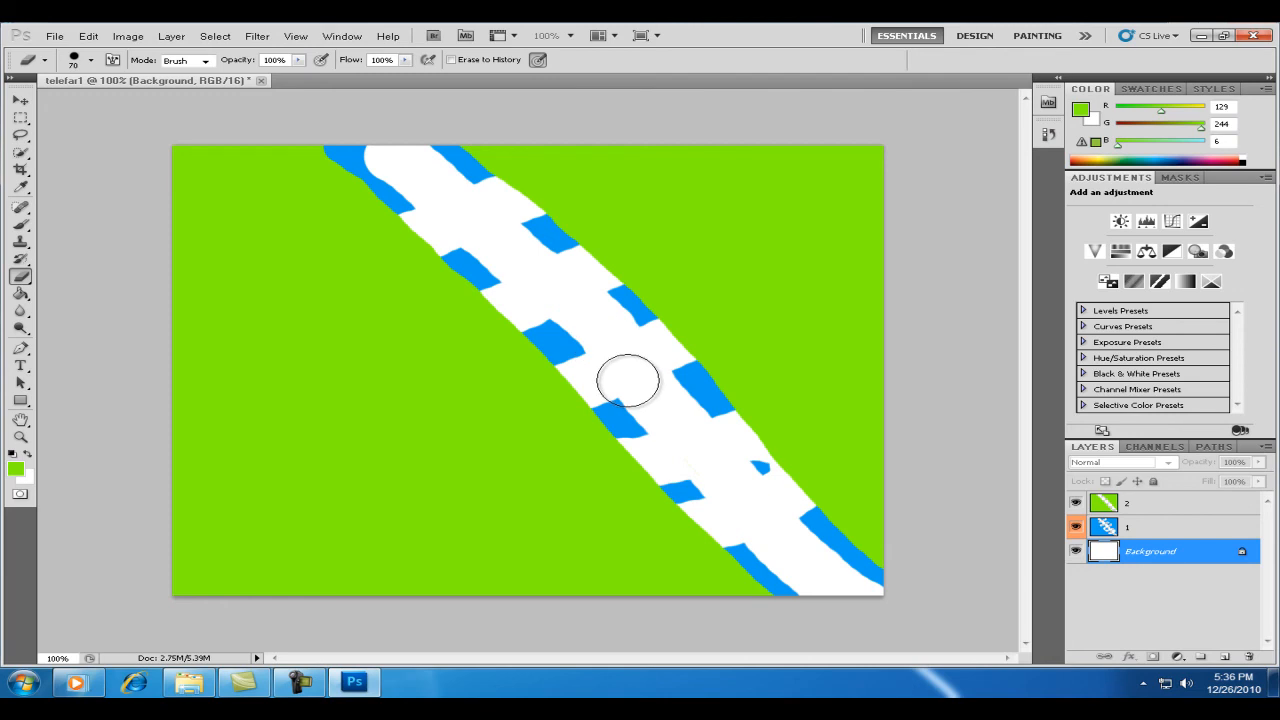
# - Step backward through the eraser strokes on layer 1 and step forward again to restore part of them
pyautogui.hotkey('ctrl', 'alt', 'z')
pyautogui.hotkey('ctrl', 'alt', 'z')
pyautogui.hotkey('ctrl', 'alt', 'z')
pyautogui.hotkey('ctrl', 'alt', 'z')
pyautogui.hotkey('ctrl', 'alt', 'z')
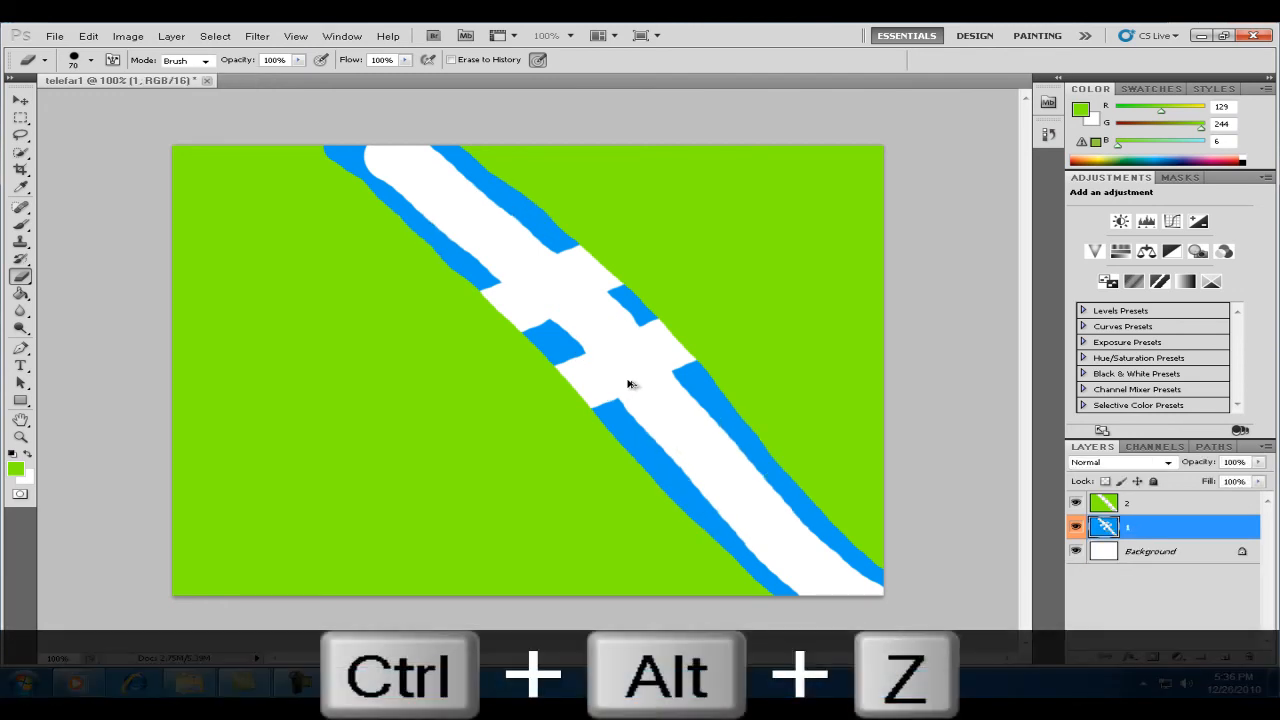
pyautogui.hotkey('ctrl', 'alt', 'z')
pyautogui.hotkey('ctrl', 'alt', 'z')
pyautogui.hotkey('ctrl', 'alt', 'z')
pyautogui.hotkey('ctrl', 'shift', 'z')
pyautogui.hotkey('ctrl', 'shift', 'z')
pyautogui.hotkey('ctrl', 'shift', 'z')
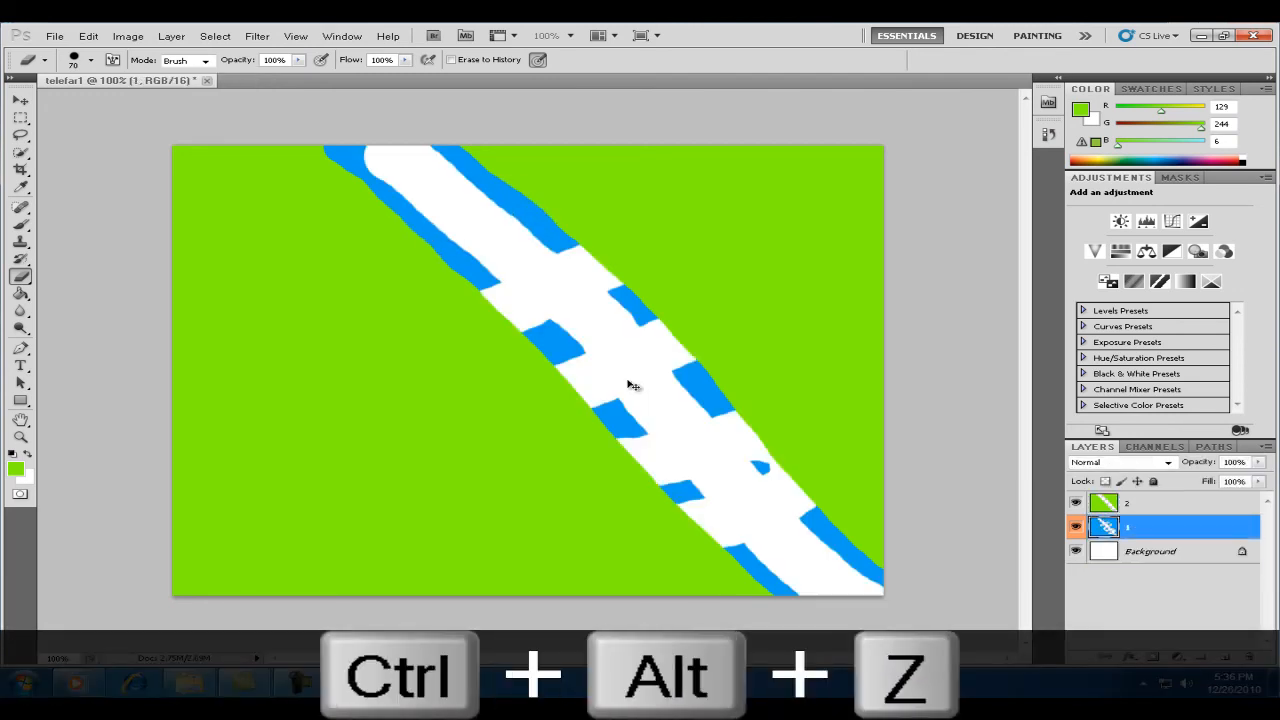
# - Step backward until only one stroke crossing the band remains, and step forward to reapply all the crossing strokes
pyautogui.hotkey('ctrl', 'alt', 'z')
pyautogui.hotkey('ctrl', 'alt', 'z')
pyautogui.hotkey('ctrl', 'alt', 'z')
pyautogui.hotkey('ctrl', 'alt', 'z')
pyautogui.hotkey('ctrl', 'alt', 'z')
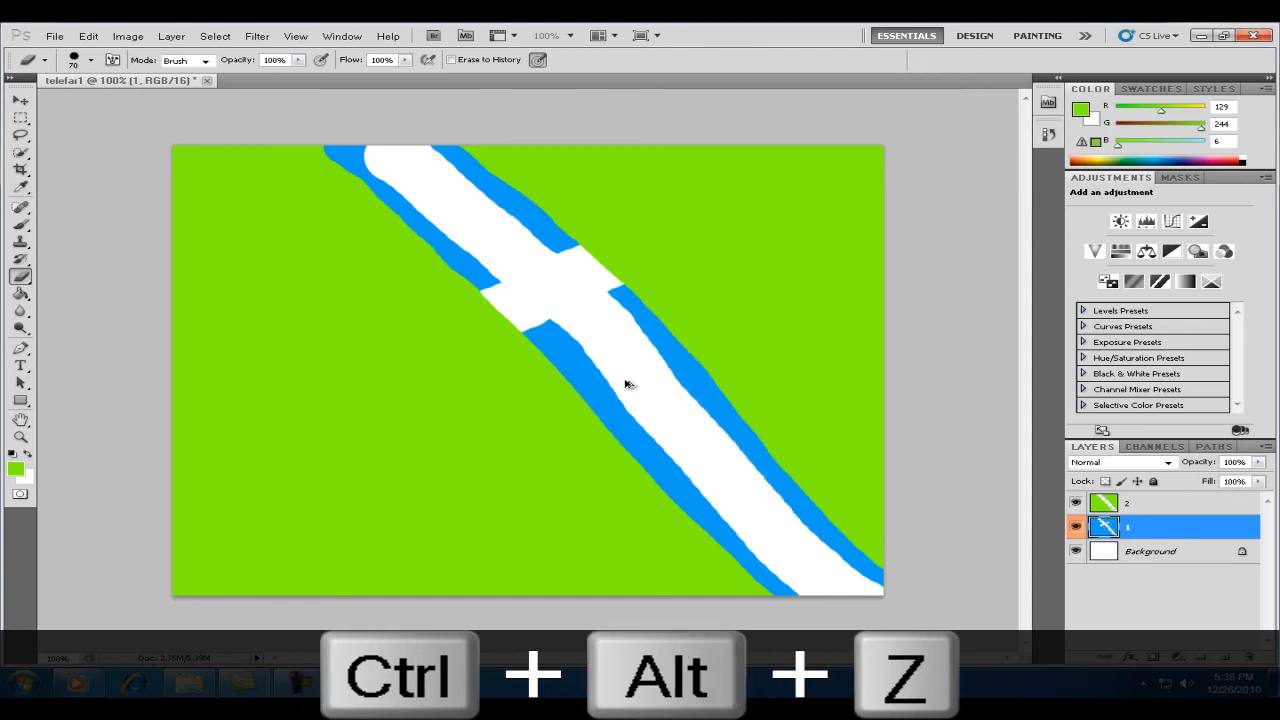
pyautogui.hotkey('ctrl', 'shift', 'z')
pyautogui.hotkey('ctrl', 'shift', 'z')
pyautogui.hotkey('ctrl', 'shift', 'z')
pyautogui.hotkey('ctrl', 'shift', 'z')
pyautogui.hotkey('ctrl', 'shift', 'z')
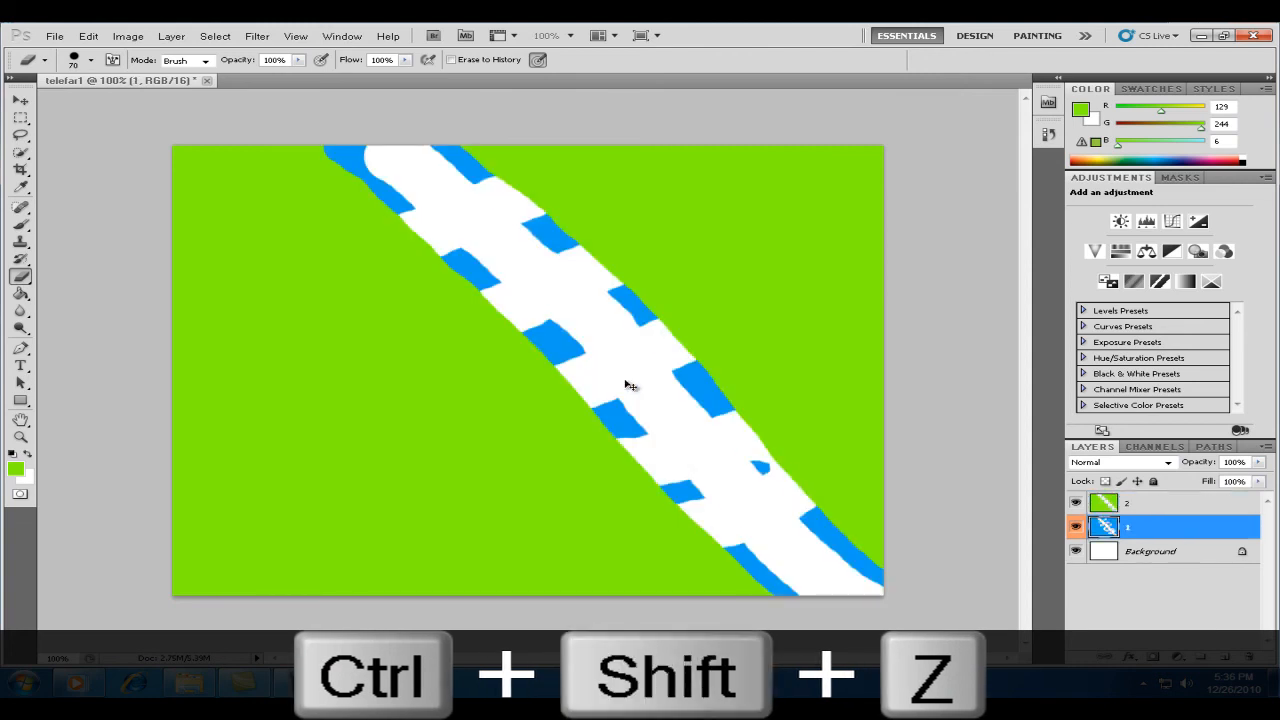
# - Step backward and forward through layer 1's history once more, leaving the uppermost crossing eraser stroke undone, and review the undo and step commands
pyautogui.hotkey('ctrl', 'alt', 'z')
pyautogui.hotkey('ctrl', 'alt', 'z')
pyautogui.hotkey('ctrl', 'alt', 'z')
pyautogui.hotkey('ctrl', 'alt', 'z')
pyautogui.hotkey('ctrl', 'shift', 'z')
pyautogui.hotkey('ctrl', 'shift', 'z')
pyautogui.hotkey('ctrl', 'shift', 'z')
pyautogui.hotkey('ctrl', 'shift', 'z')
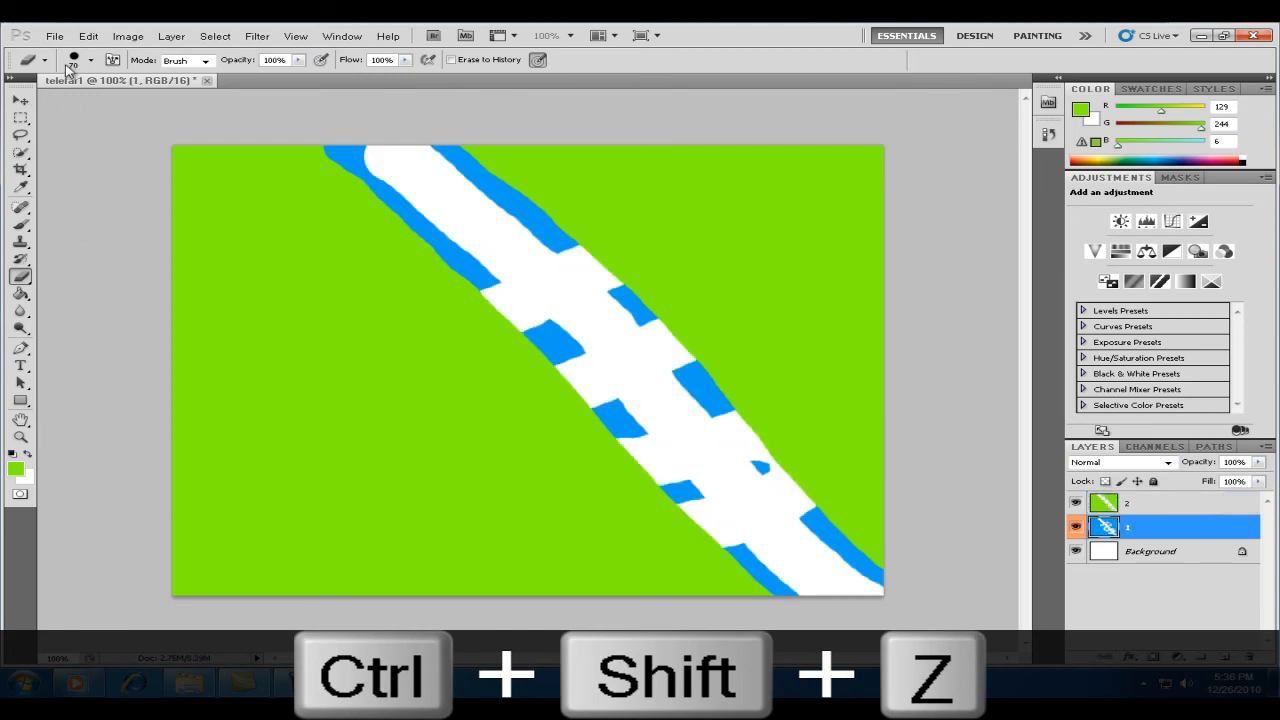
pyautogui.click(84, 38)
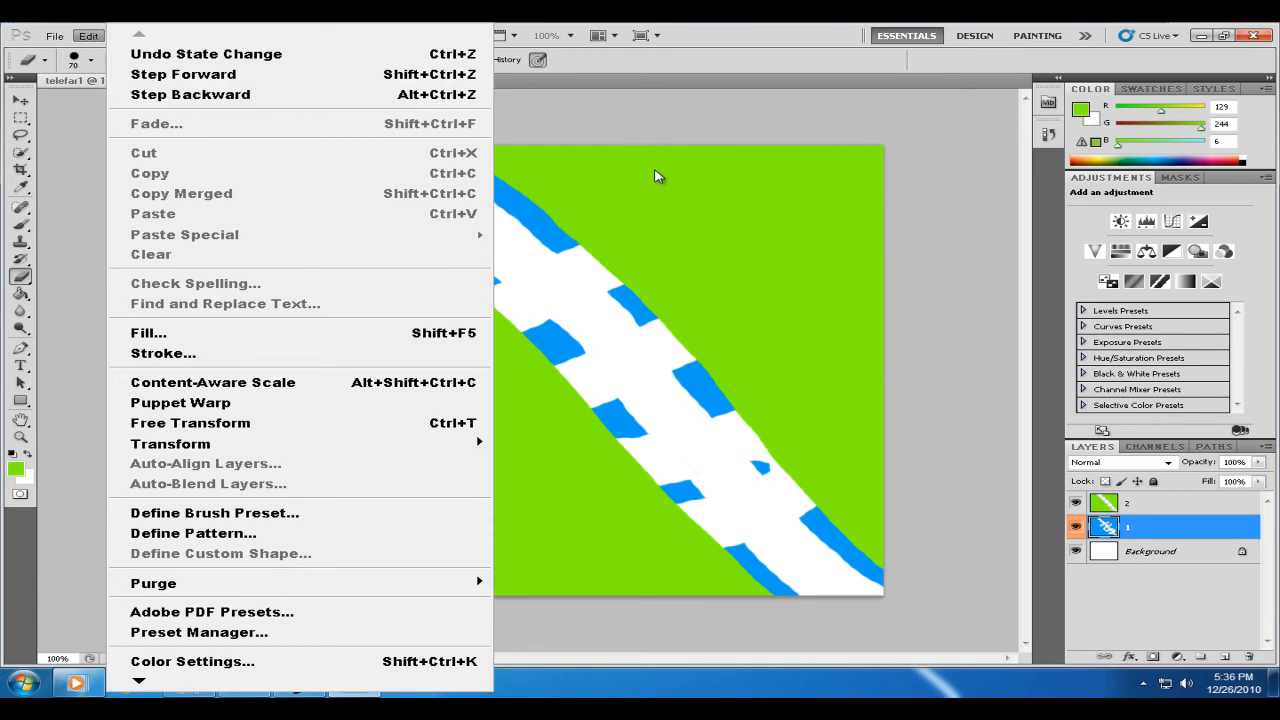
pyautogui.click(620, 378)
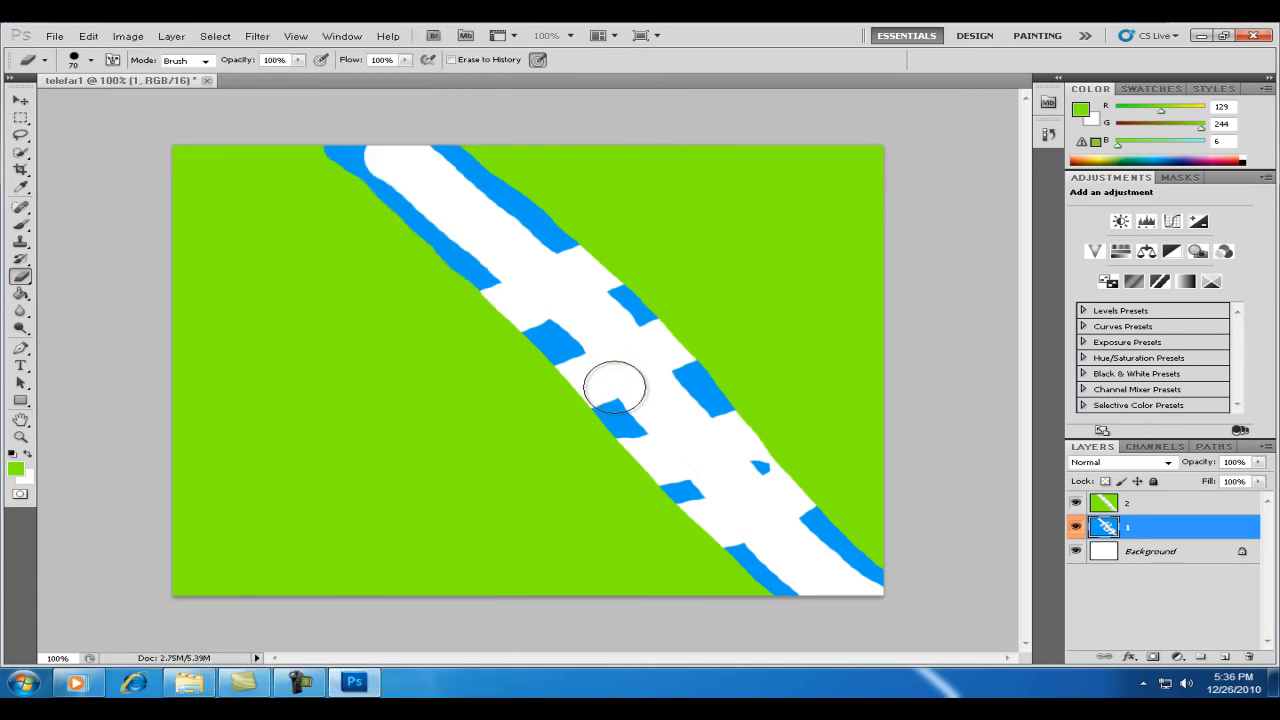